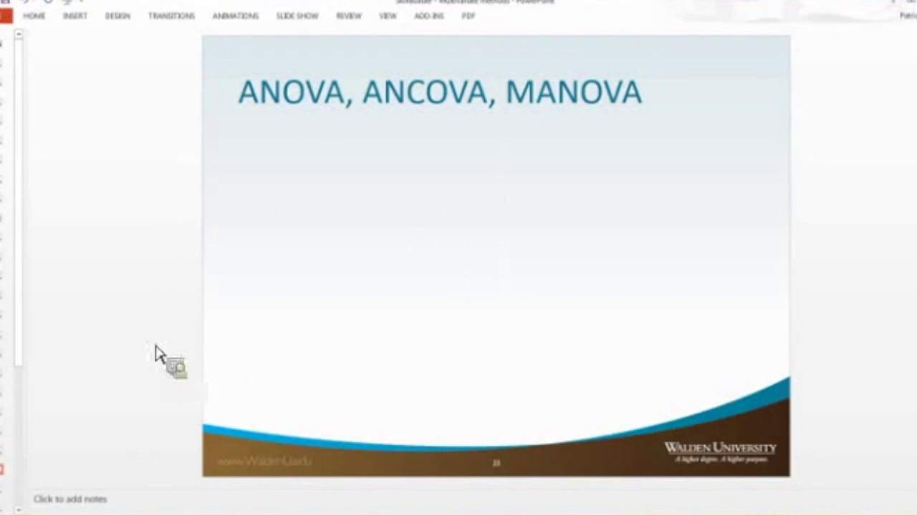
# Advance the slides from Analytical methods past Regression Analysis to the X and Y variables slide.
pyautogui.press('pagedown')
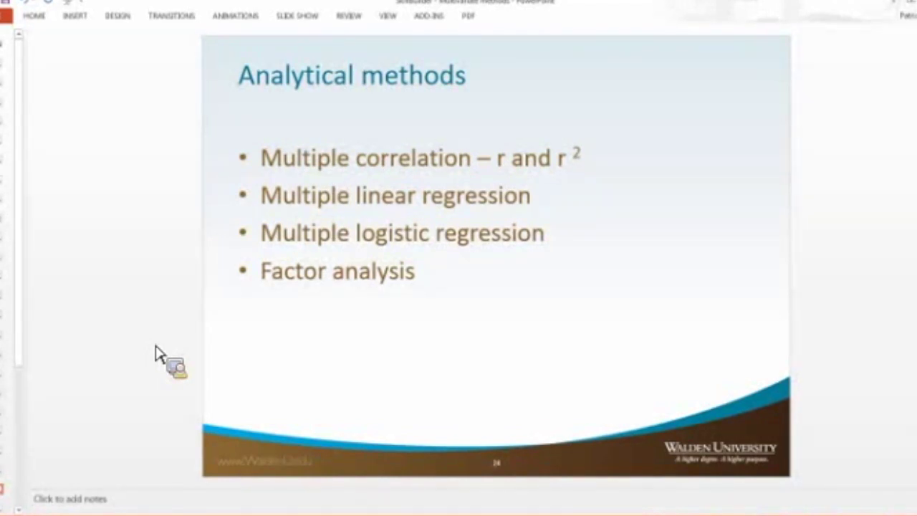
pyautogui.scroll(-1, 159, 354)
pyautogui.scroll(-1, 159, 354)
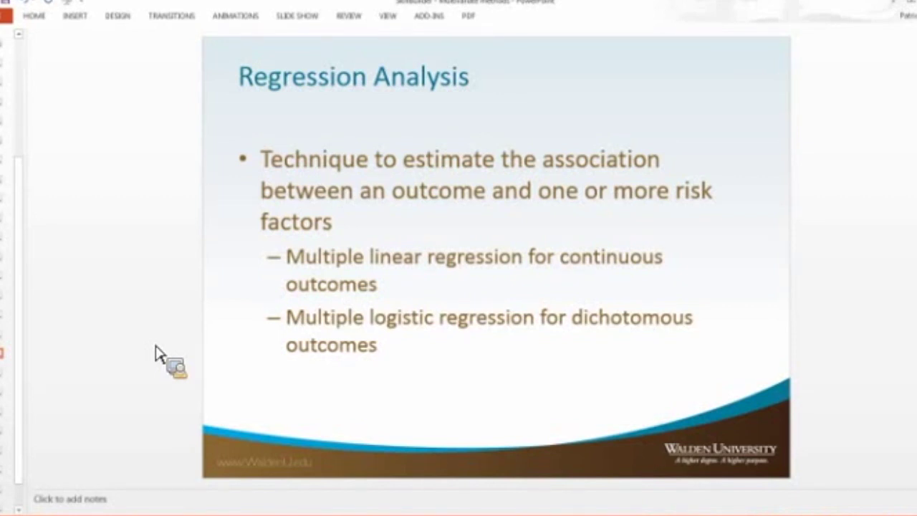
pyautogui.scroll(-1, 157, 355)
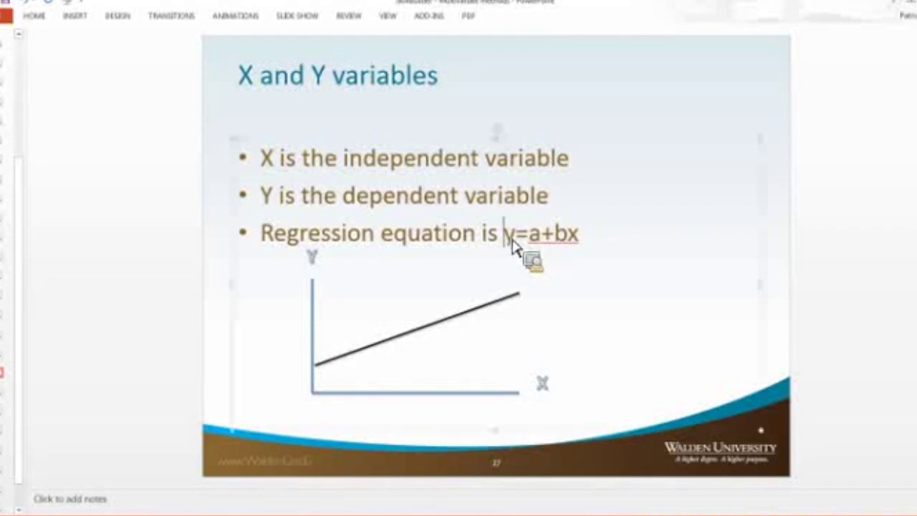
pyautogui.moveTo(506, 241); pyautogui.dragTo(584, 251)
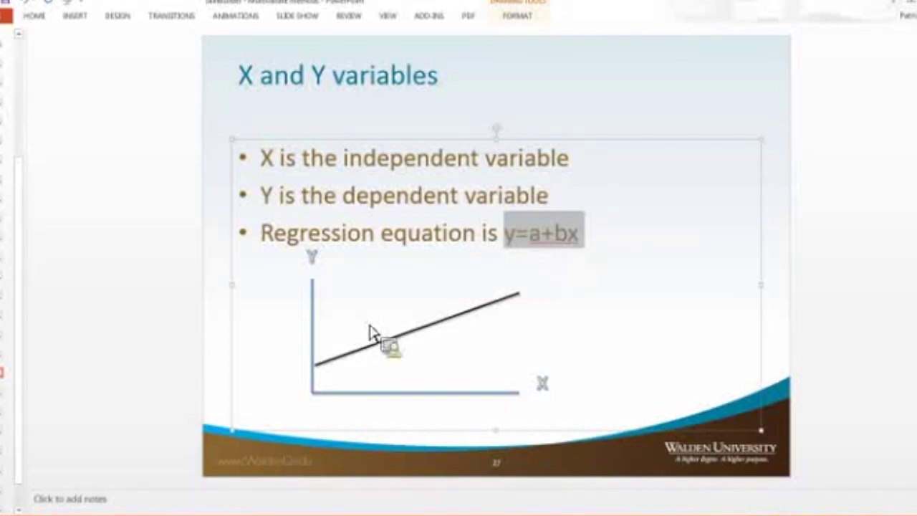
pyautogui.click(295, 322)
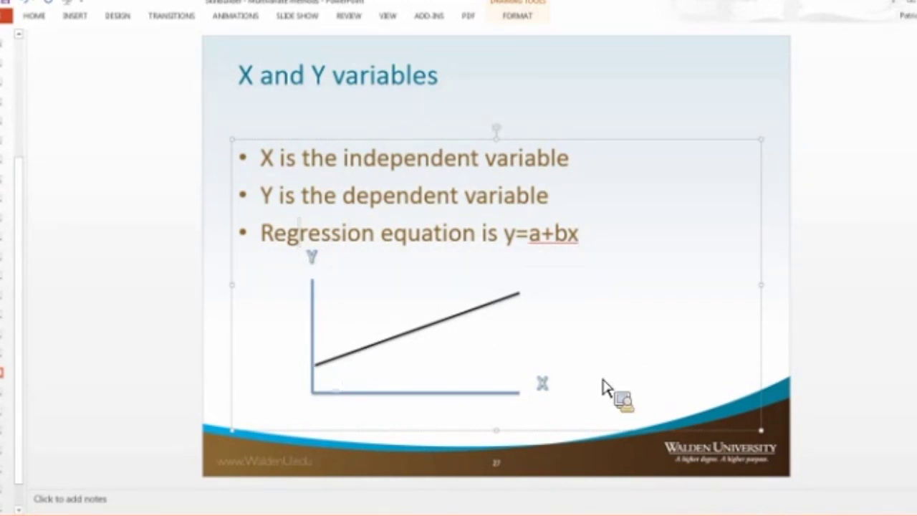
pyautogui.click(223, 321)
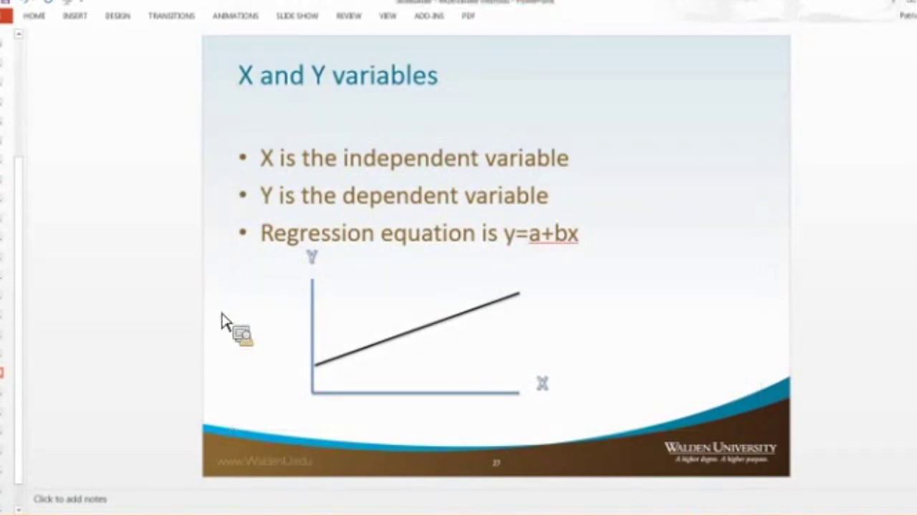
pyautogui.press('pagedown')
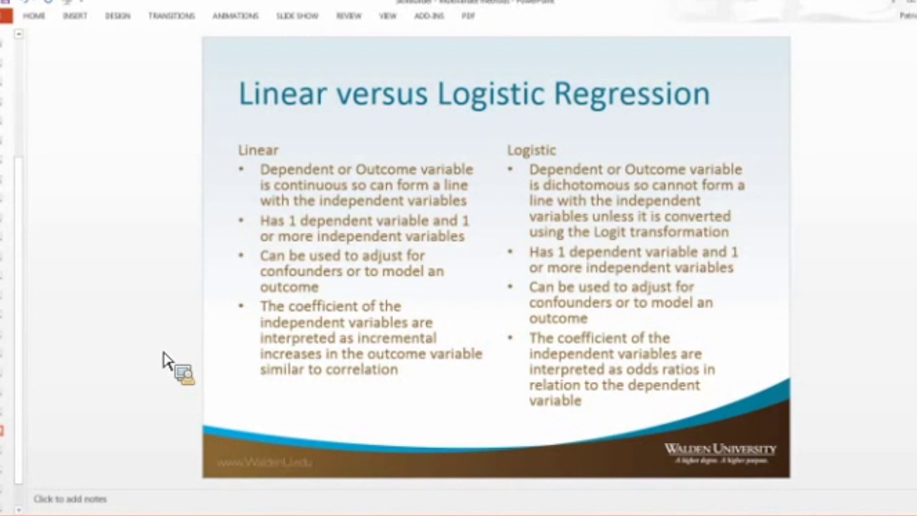
# Advance the presentation to the Factor Analysis slide.
pyautogui.press('pagedown')
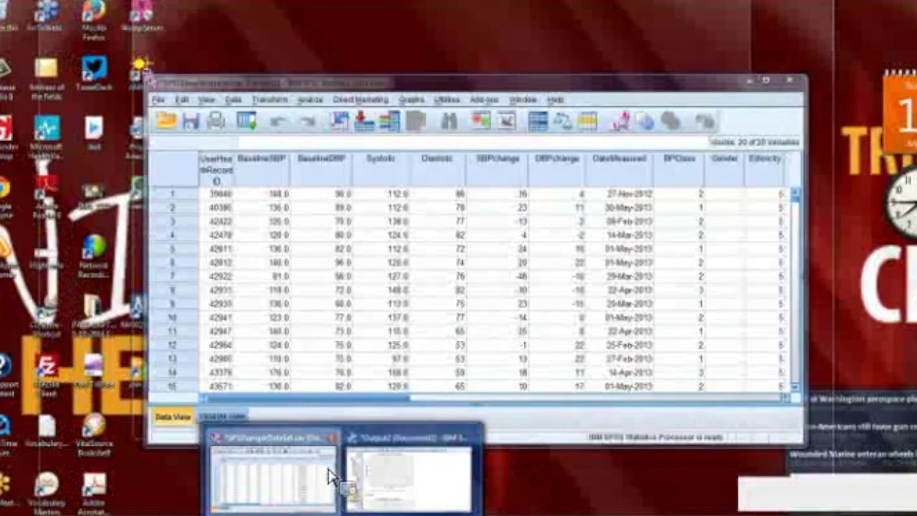
# Run bivariate Pearson correlations of the blood-pressure variables and Age with default options.
pyautogui.click(328, 475)
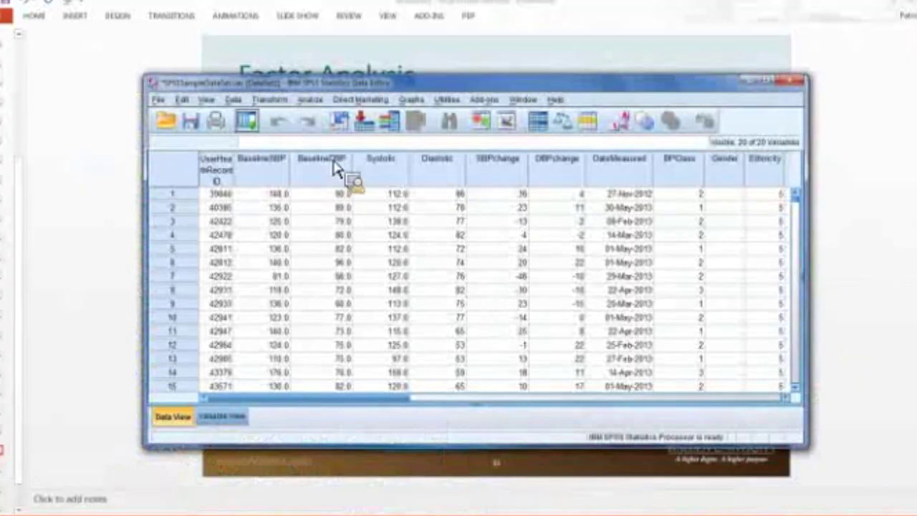
pyautogui.click(313, 101)
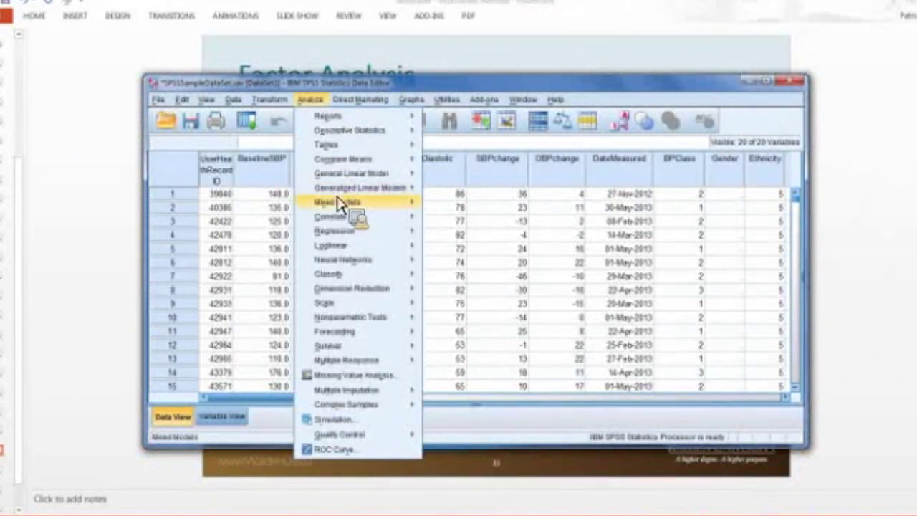
pyautogui.moveTo(355, 218)
pyautogui.click(451, 220)
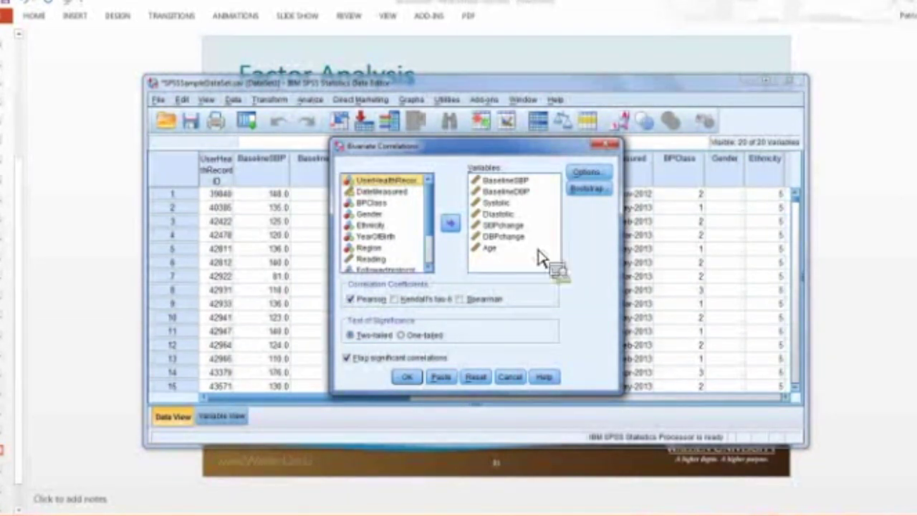
pyautogui.click(587, 173)
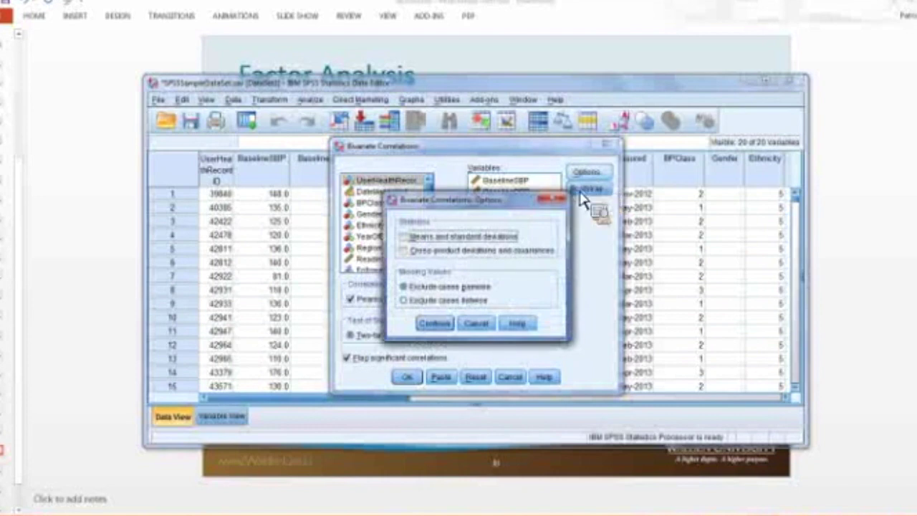
pyautogui.click(432, 324)
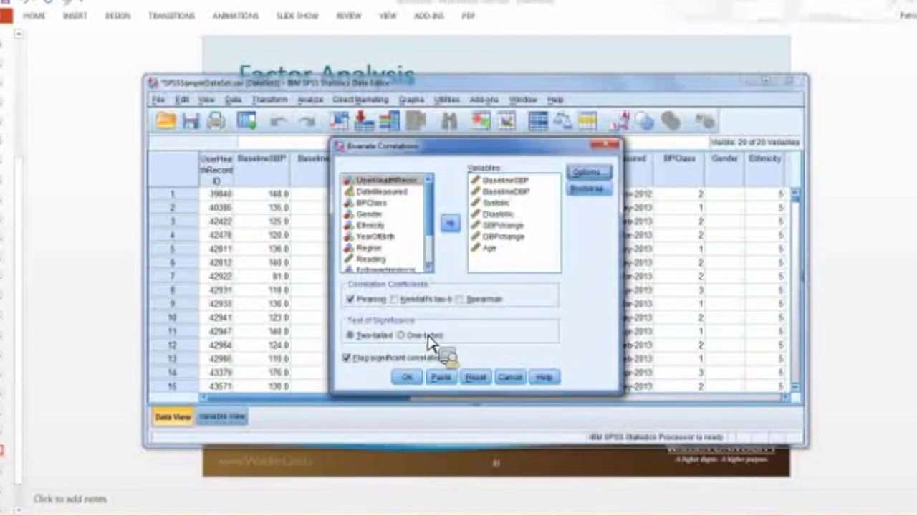
pyautogui.click(408, 379)
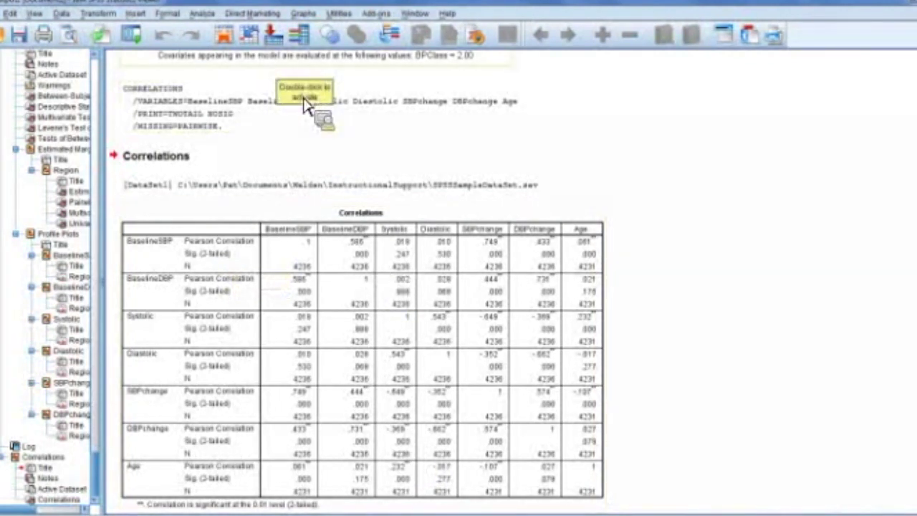
# Open the Analyze menu over the Correlations output table.
pyautogui.click(202, 13)
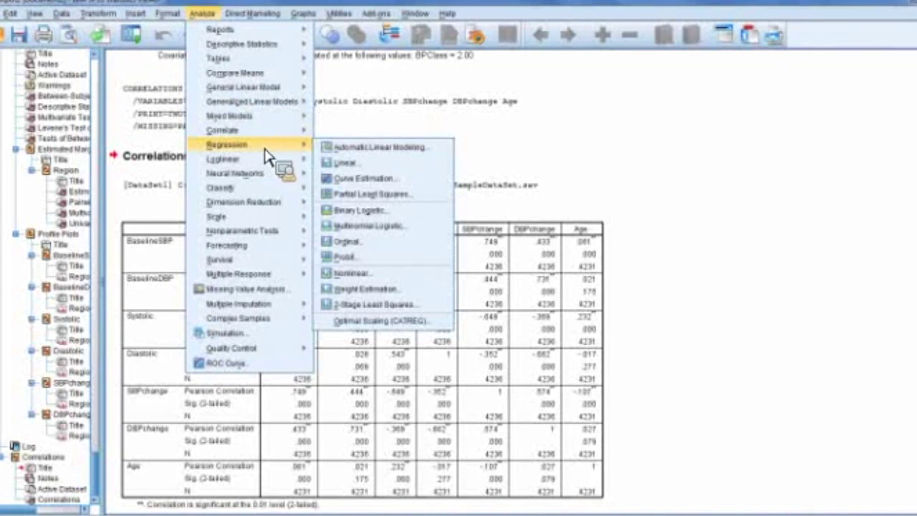
# Set up a stepwise linear regression of SBPchange, requesting confidence intervals and descriptives.
pyautogui.click(359, 167)
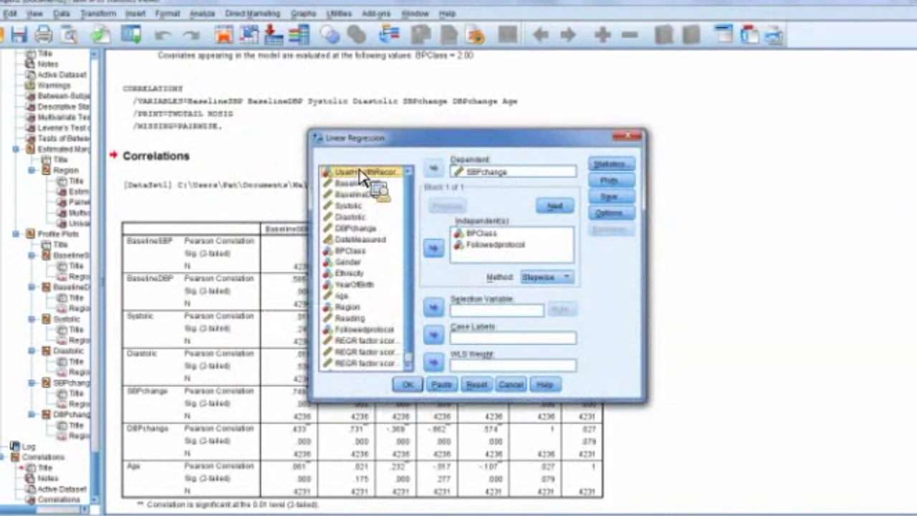
pyautogui.moveTo(362, 176); pyautogui.dragTo(608, 169)
pyautogui.click(609, 166)
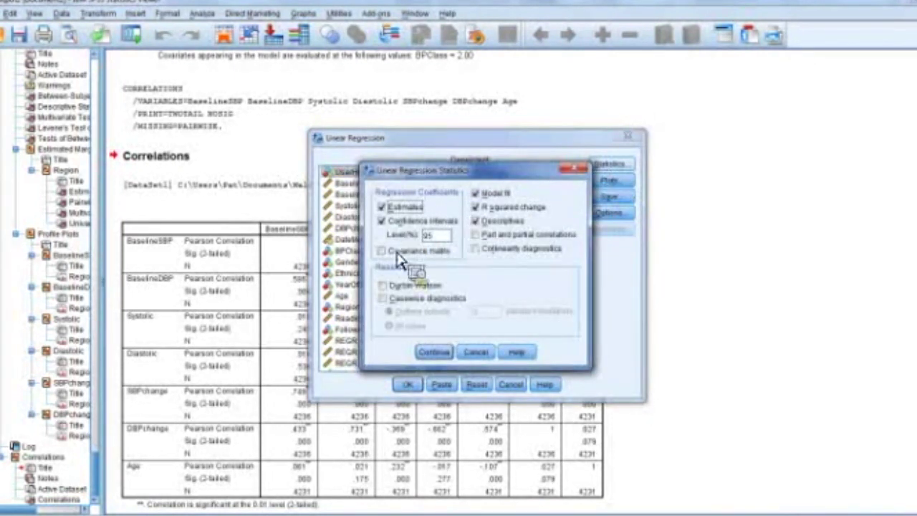
pyautogui.click(435, 352)
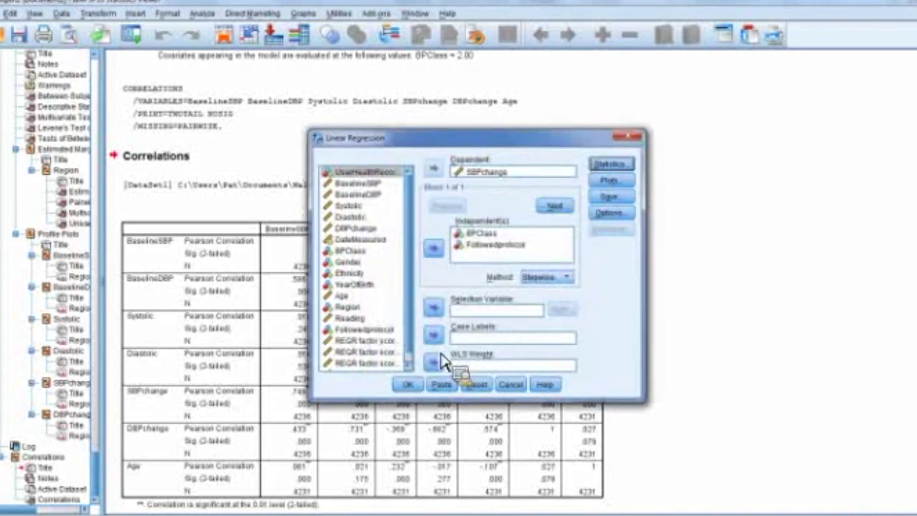
# Run the stepwise SBPchange regression and reopen the Analyze menu.
pyautogui.click(407, 385)
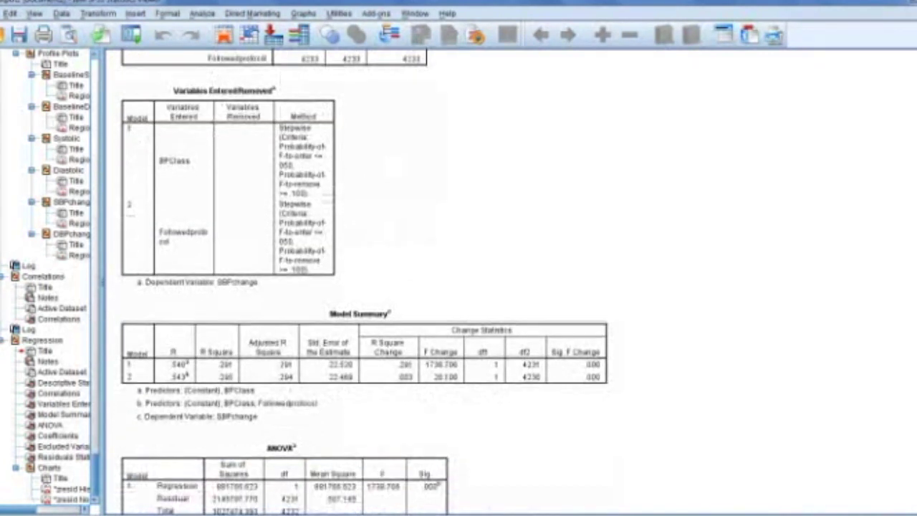
pyautogui.click(201, 13)
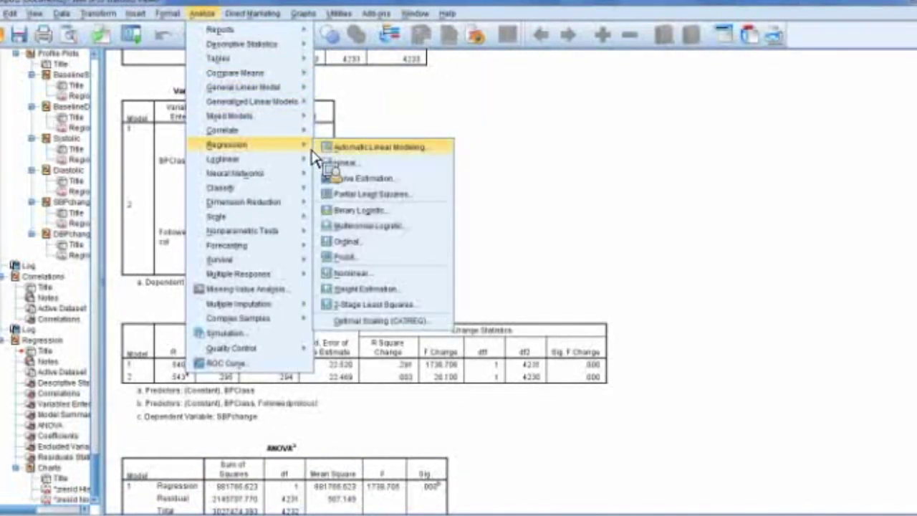
pyautogui.click(347, 168)
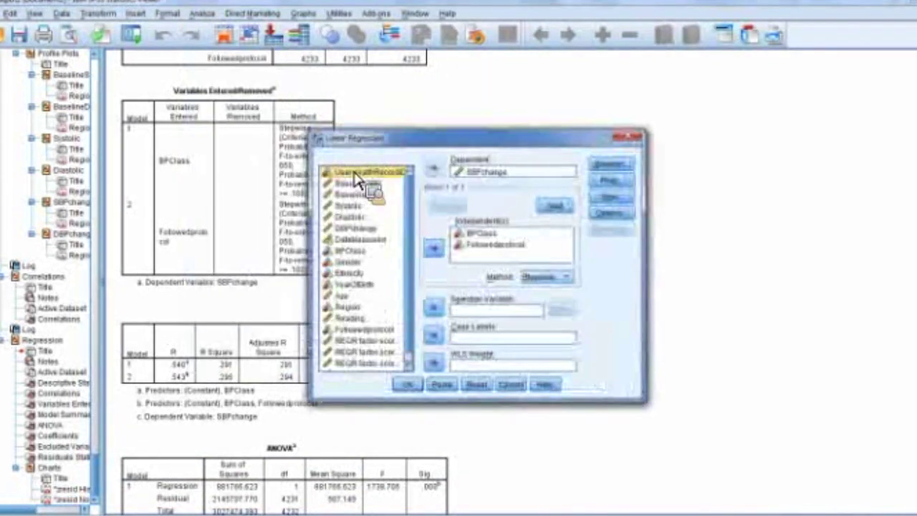
pyautogui.moveTo(510, 270); pyautogui.dragTo(489, 268)
pyautogui.click(565, 276)
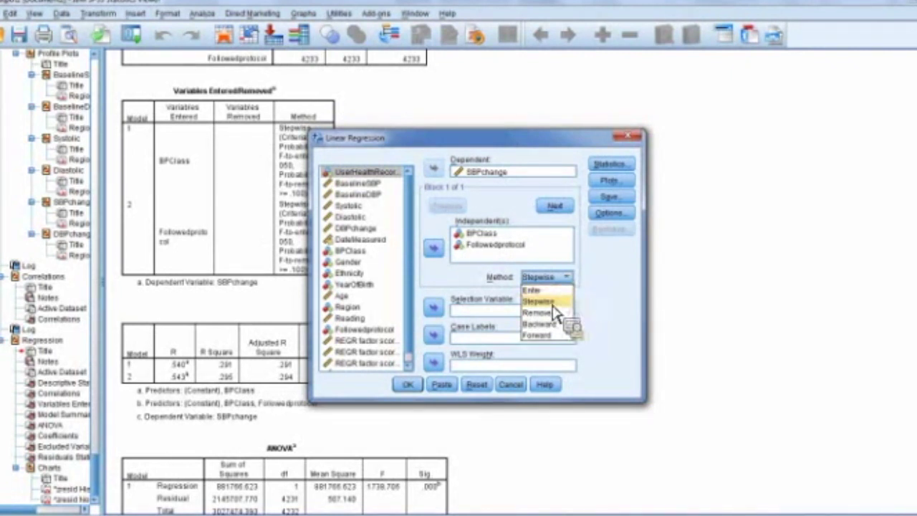
pyautogui.click(554, 303)
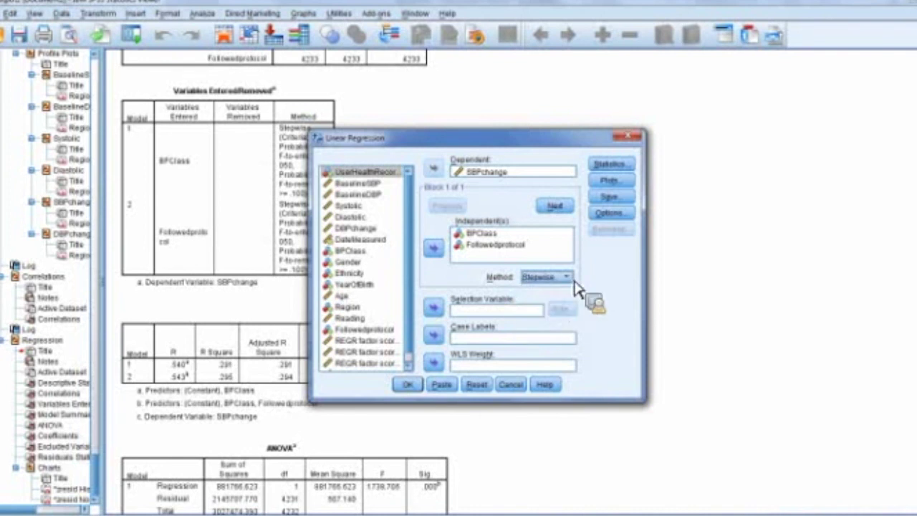
pyautogui.click(631, 136)
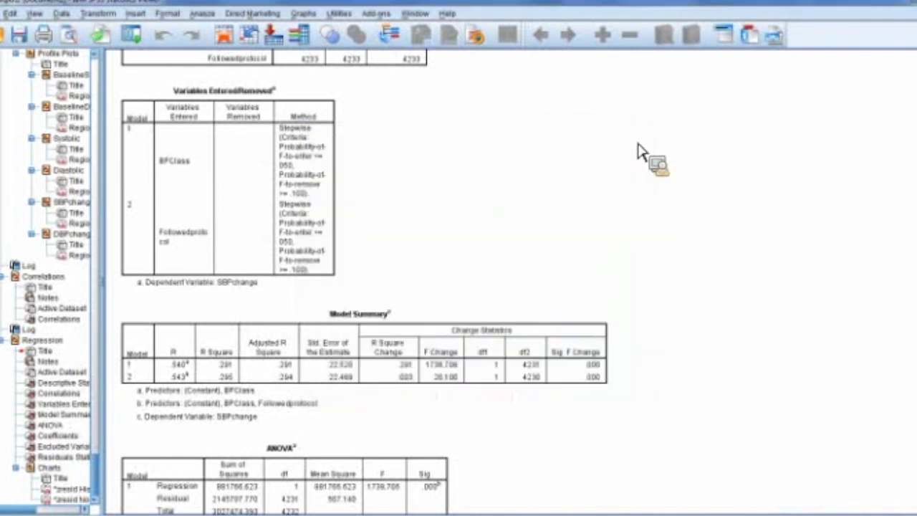
pyautogui.click(260, 191)
pyautogui.scroll(-2, 205, 273)
pyautogui.scroll(-3, 362, 279)
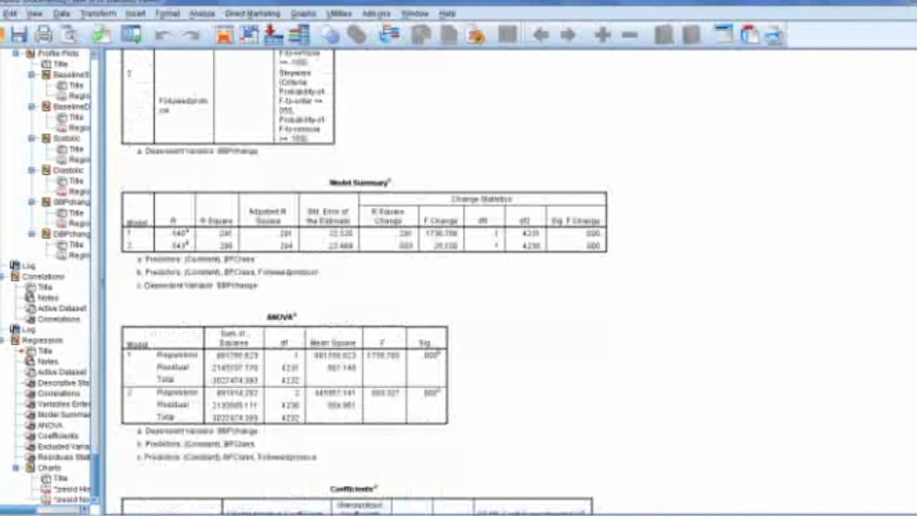
pyautogui.scroll(-1, 362, 279)
pyautogui.scroll(-1, 364, 283)
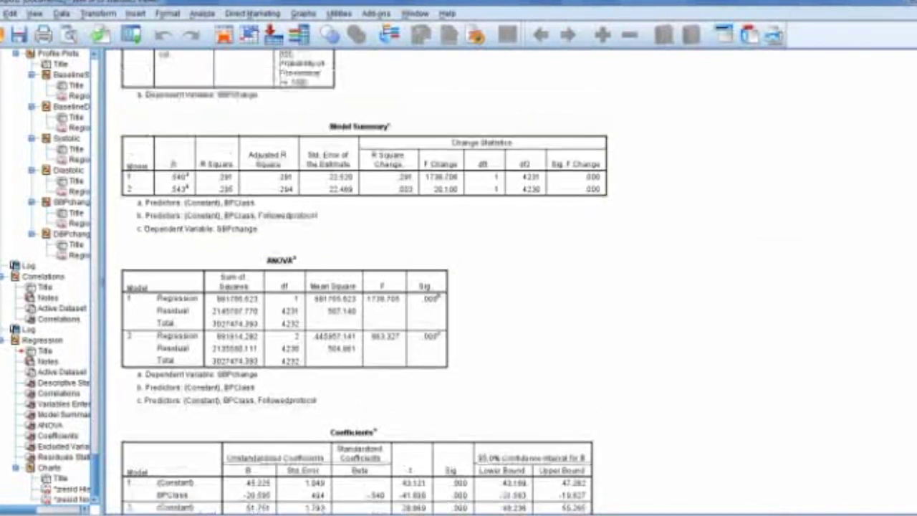
pyautogui.scroll(1, 364, 282)
pyautogui.scroll(1, 364, 281)
pyautogui.moveTo(916, 211); pyautogui.dragTo(279, 277)
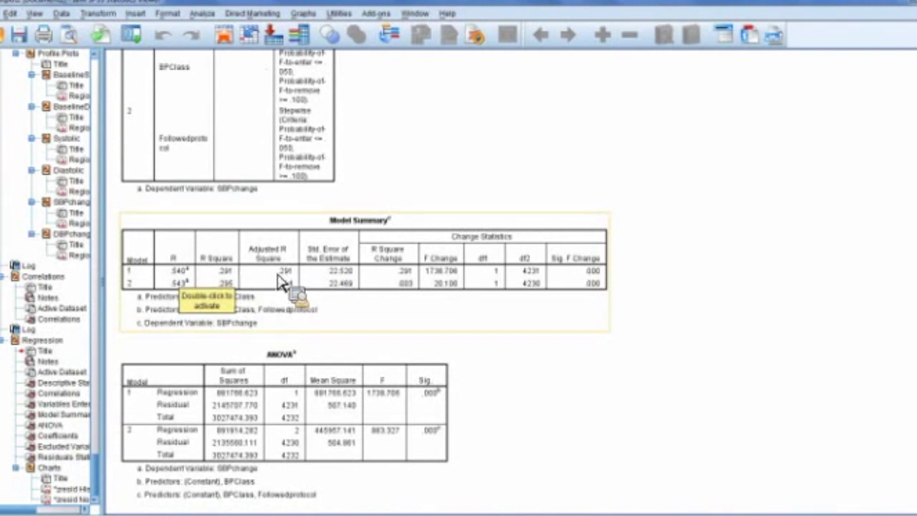
pyautogui.moveTo(279, 280); pyautogui.dragTo(559, 397)
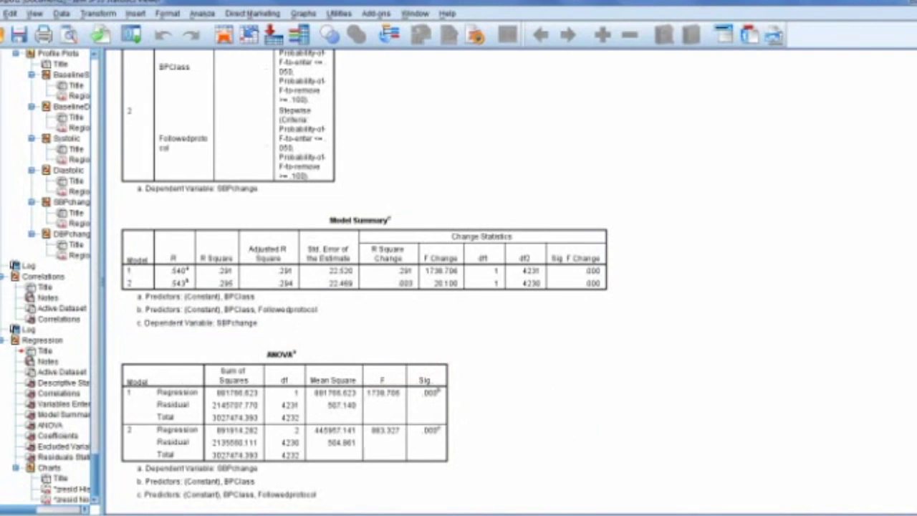
pyautogui.scroll(-3, 364, 282)
# Scroll past the Coefficients, Residuals Statistics and Histogram output, then bring up the Word example.
pyautogui.scroll(-12, 356, 280)
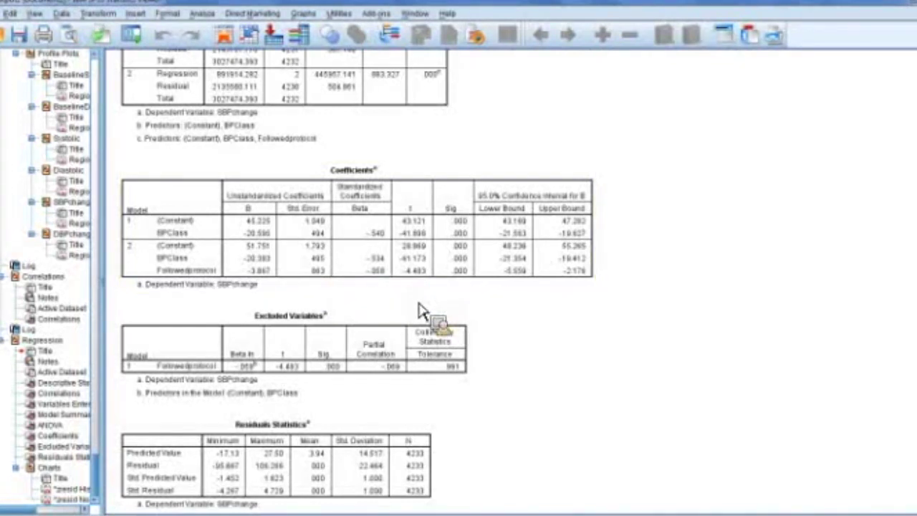
pyautogui.scroll(-3, 356, 281)
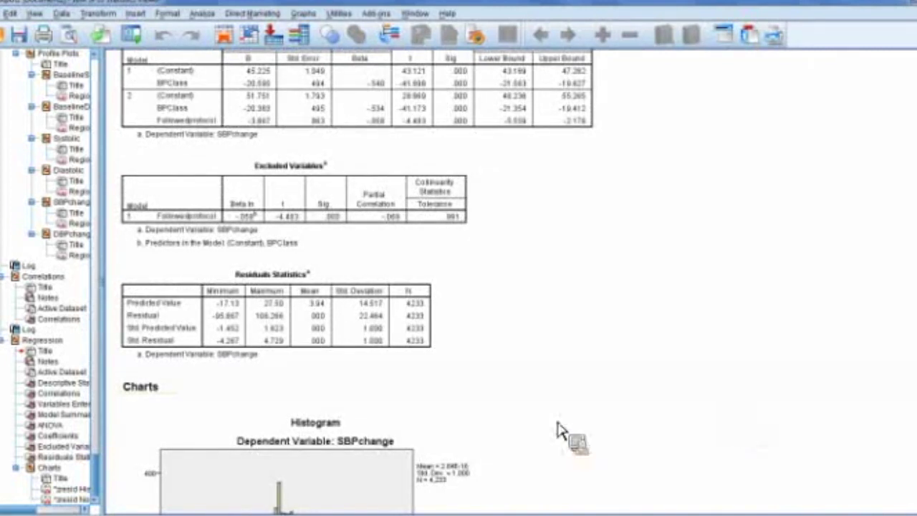
pyautogui.moveTo(344, 515); pyautogui.dragTo(363, 467)
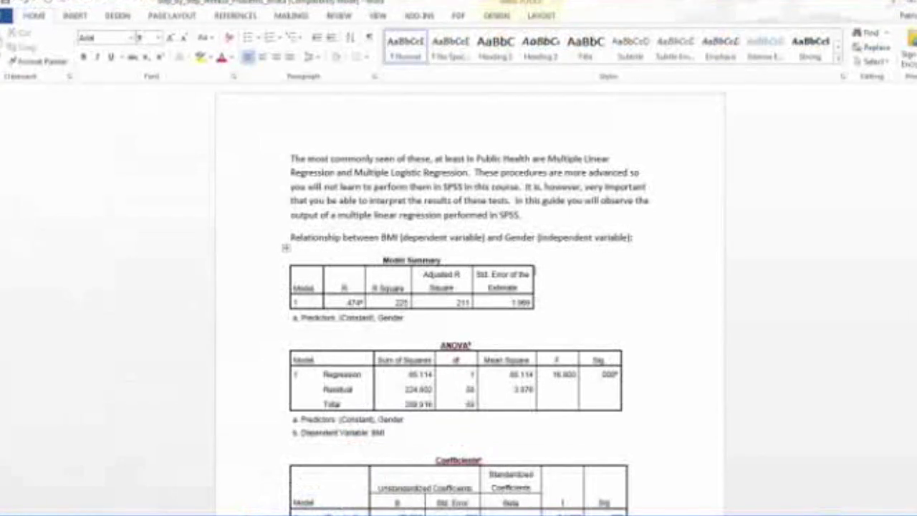
# Scroll the Word guide down to the Multiple Regression after adding in Age tables.
pyautogui.scroll(-3, 459, 301)
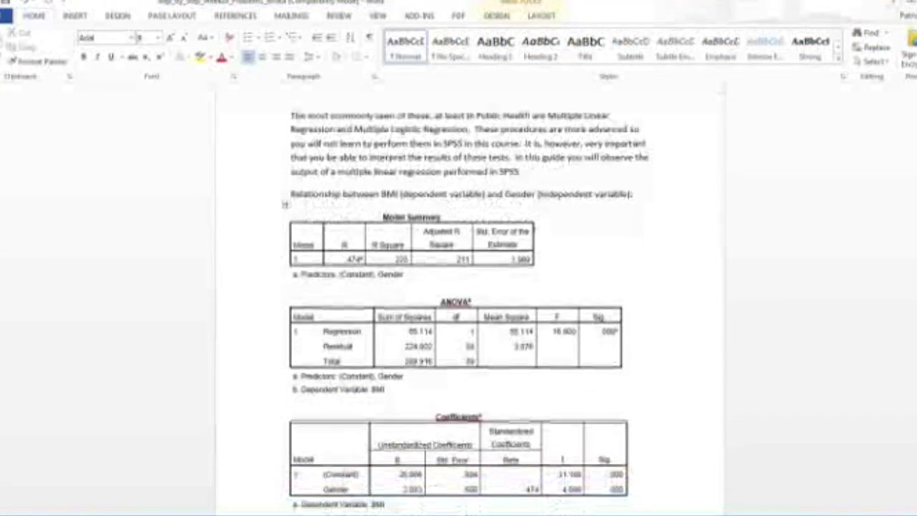
pyautogui.scroll(-1, 468, 297)
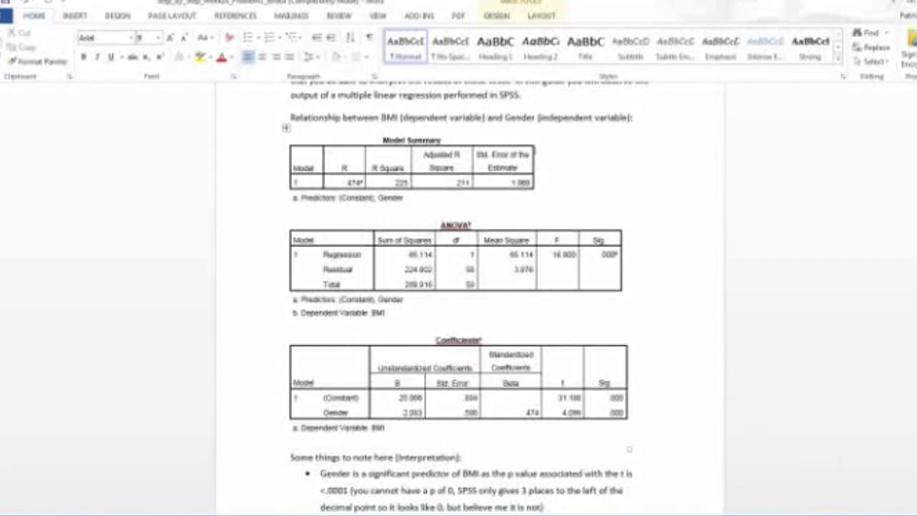
pyautogui.scroll(-1, 467, 297)
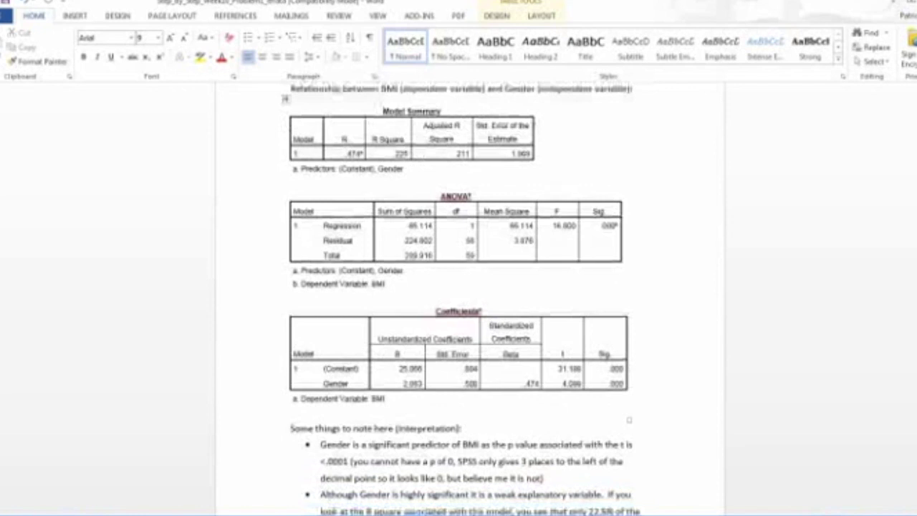
pyautogui.scroll(-6, 466, 297)
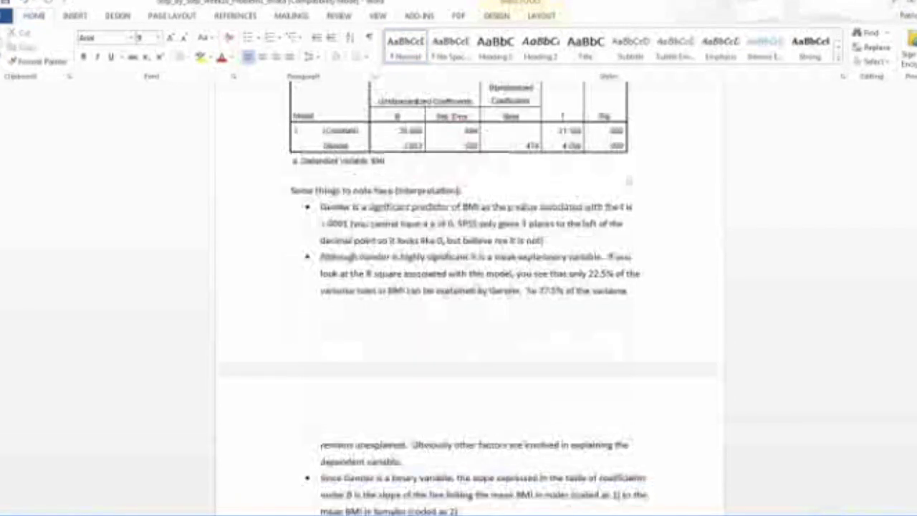
pyautogui.scroll(-7, 467, 297)
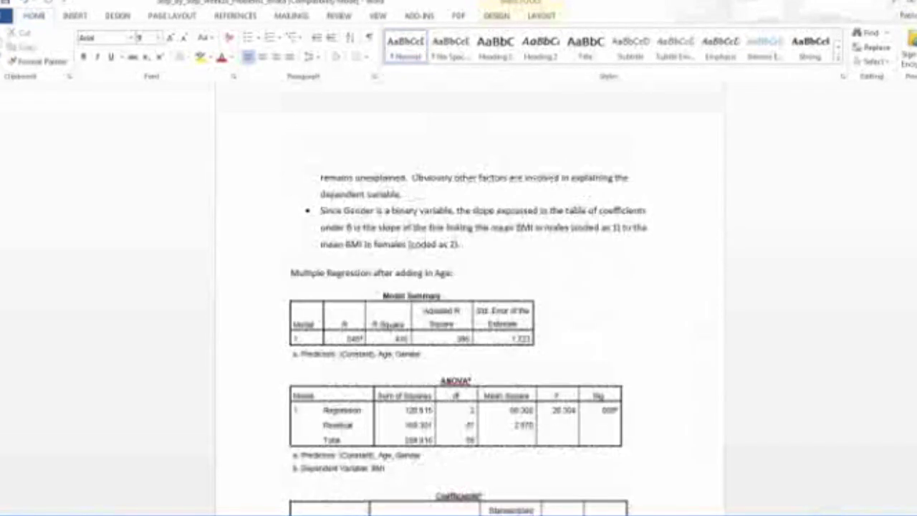
pyautogui.scroll(-4, 467, 297)
pyautogui.scroll(-1, 466, 296)
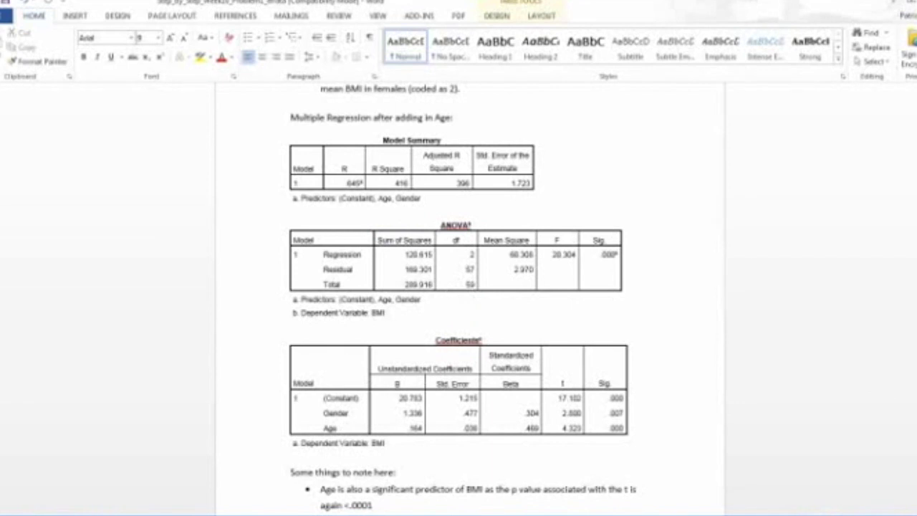
pyautogui.scroll(-1, 462, 294)
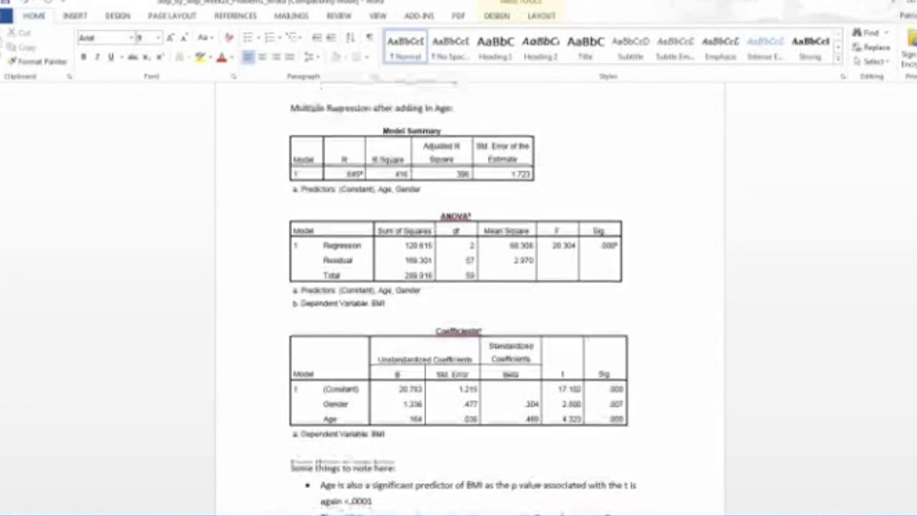
pyautogui.scroll(-5, 465, 293)
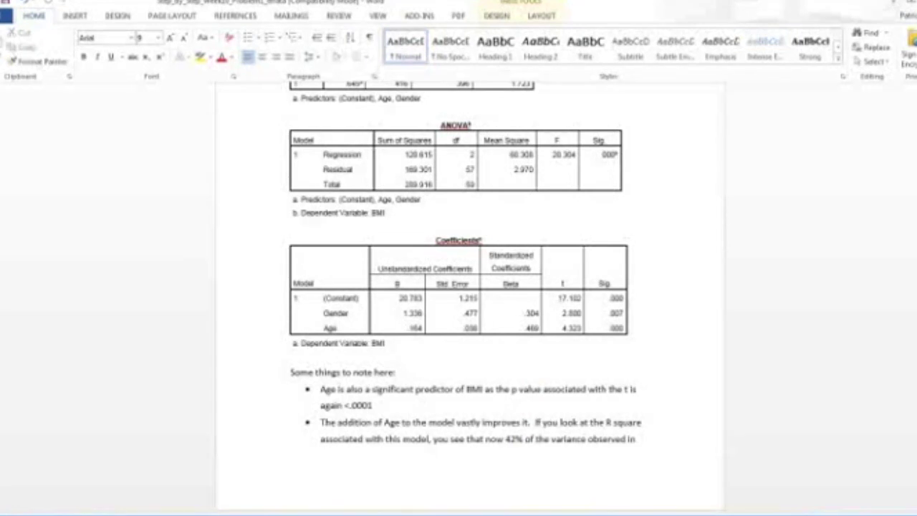
pyautogui.scroll(3, 436, 203)
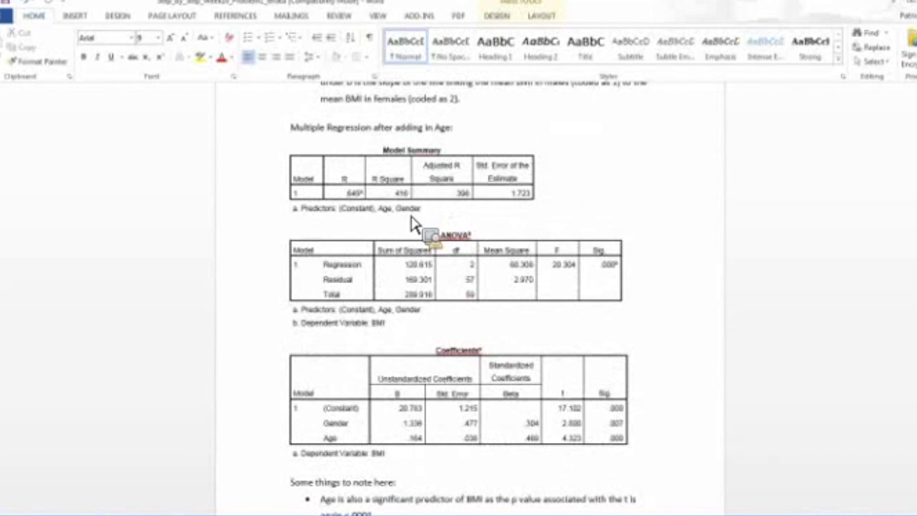
# Run a binary logistic regression with Followedprotocol as dependent and Gender as covariate.
pyautogui.moveTo(412, 223); pyautogui.dragTo(471, 299)
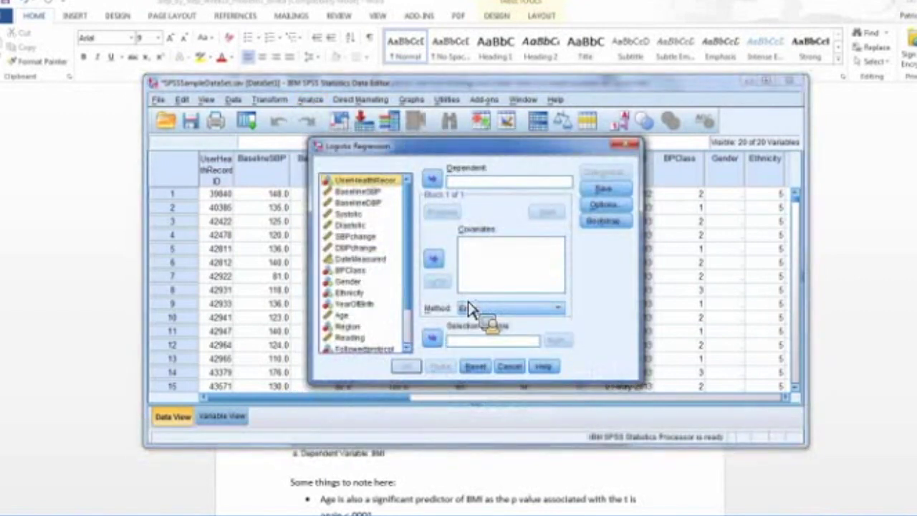
pyautogui.click(364, 283)
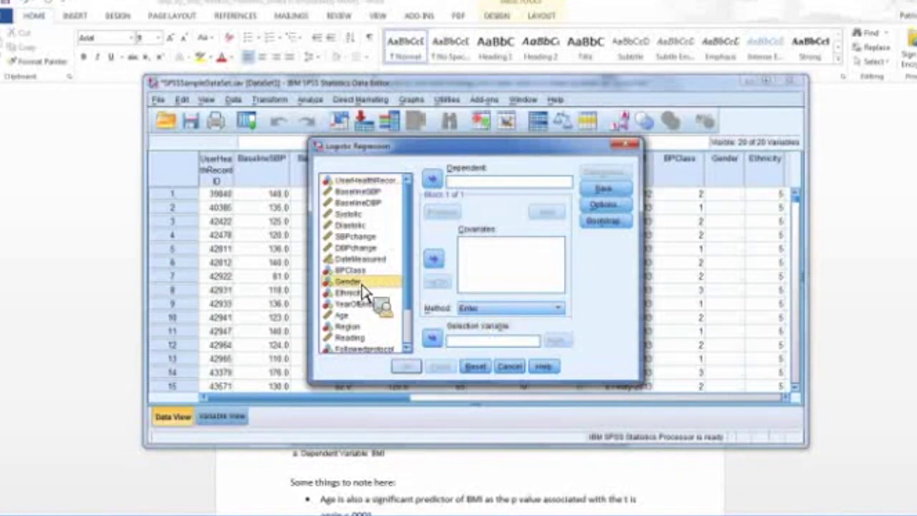
pyautogui.click(367, 350)
pyautogui.moveTo(370, 361); pyautogui.dragTo(481, 192)
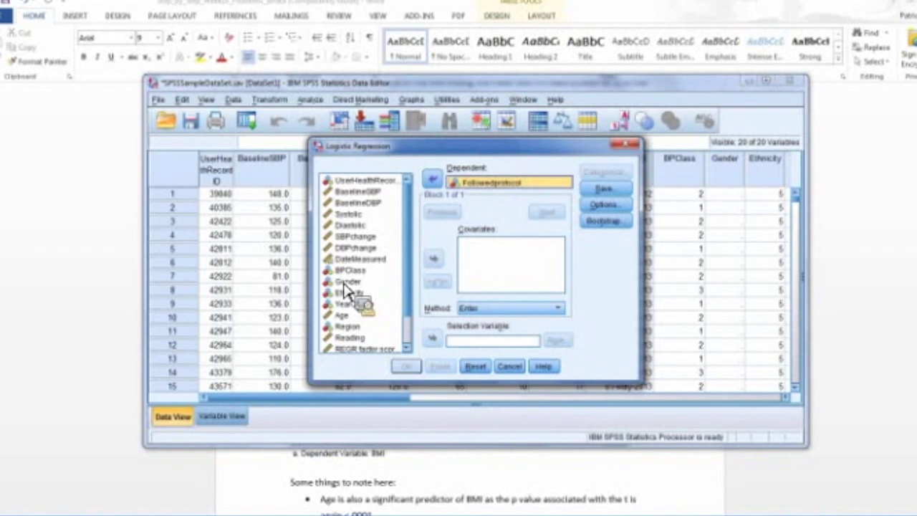
pyautogui.moveTo(349, 283); pyautogui.dragTo(557, 278)
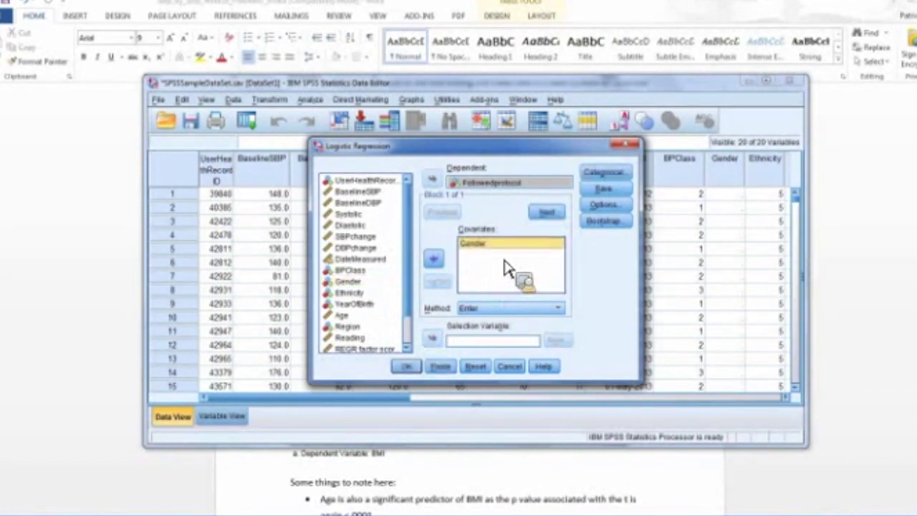
pyautogui.click(606, 206)
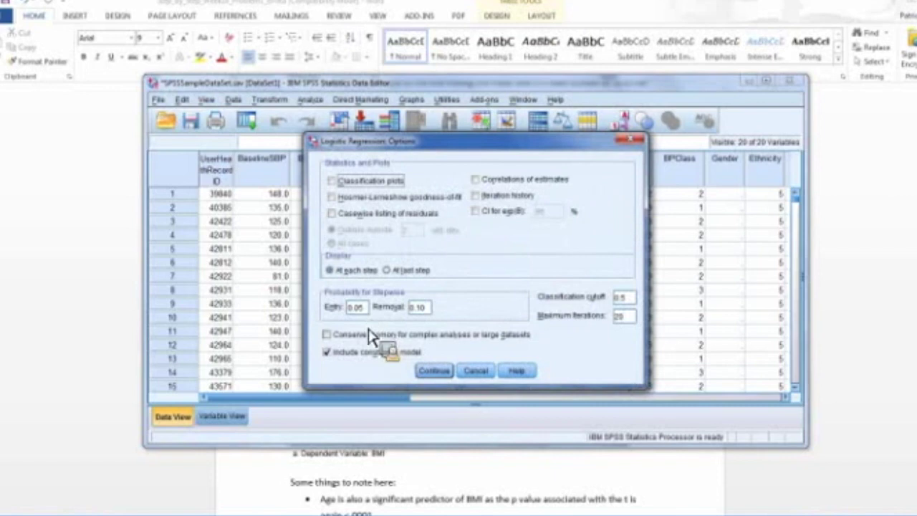
pyautogui.click(433, 370)
pyautogui.click(412, 369)
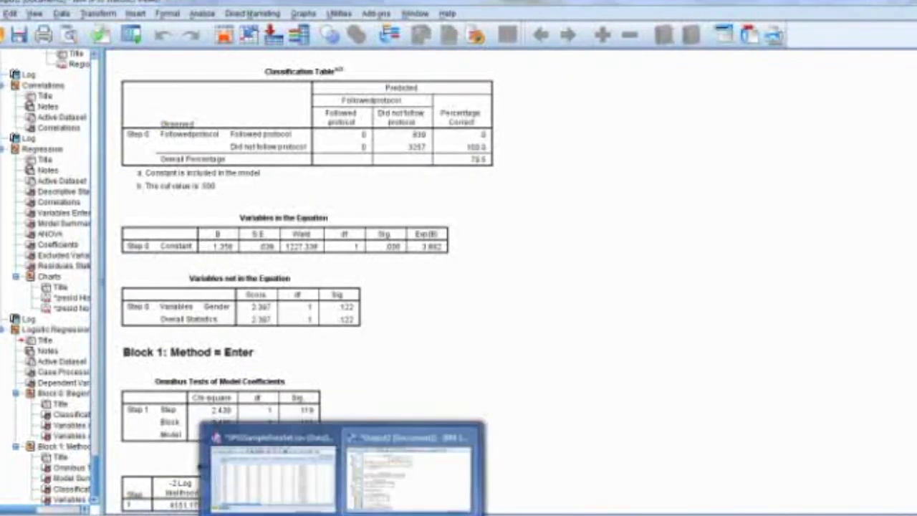
# Open the Multinomial Logistic Regression dialog, close it without running, and return to Word.
pyautogui.click(299, 495)
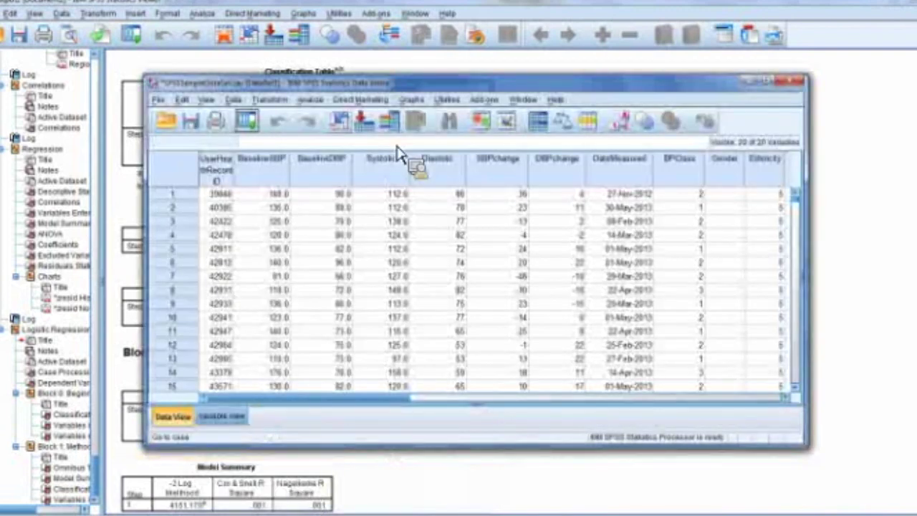
pyautogui.click(309, 100)
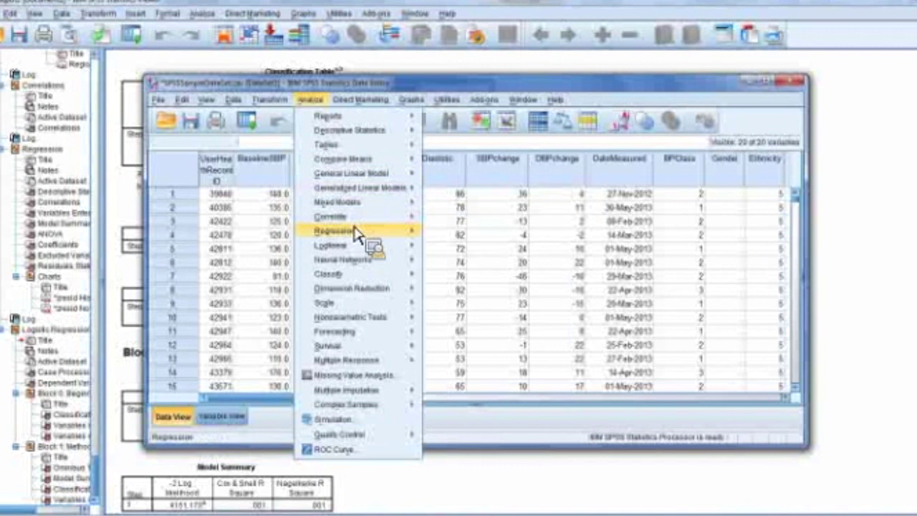
pyautogui.moveTo(357, 236)
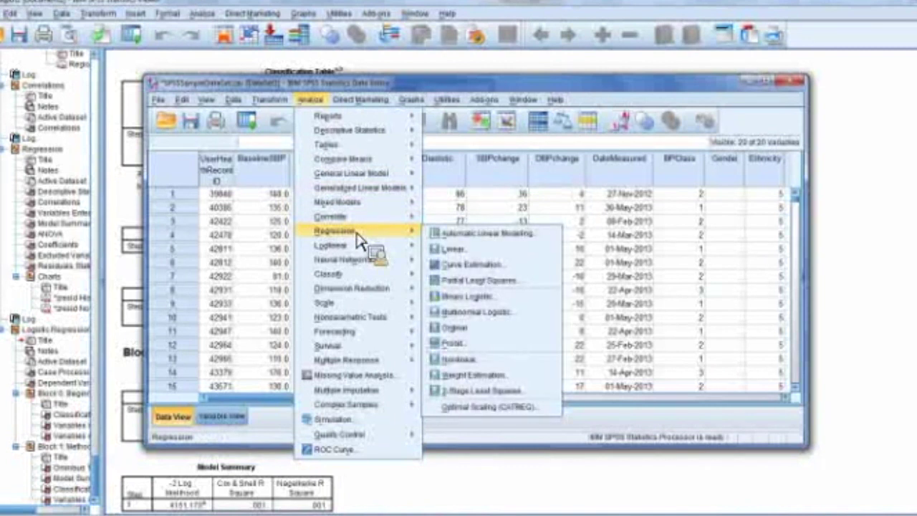
pyautogui.click(476, 312)
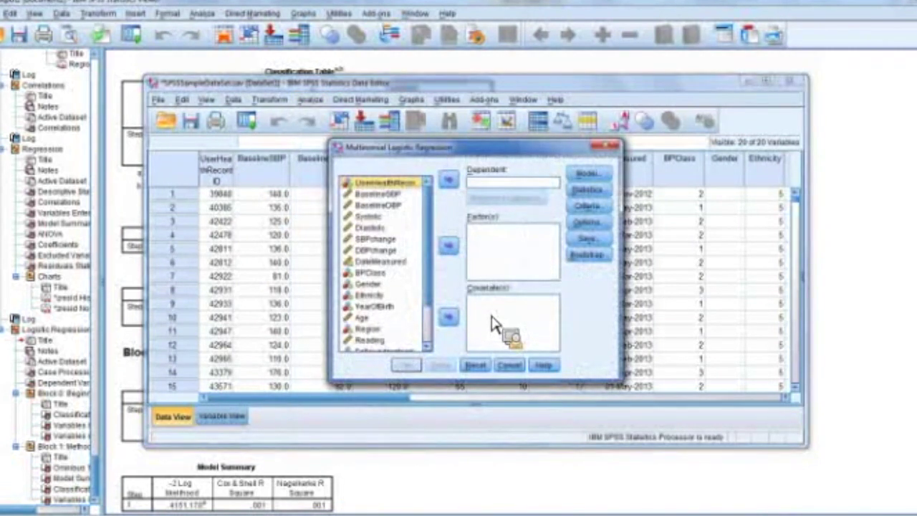
pyautogui.moveTo(493, 324); pyautogui.dragTo(607, 147)
pyautogui.click(608, 146)
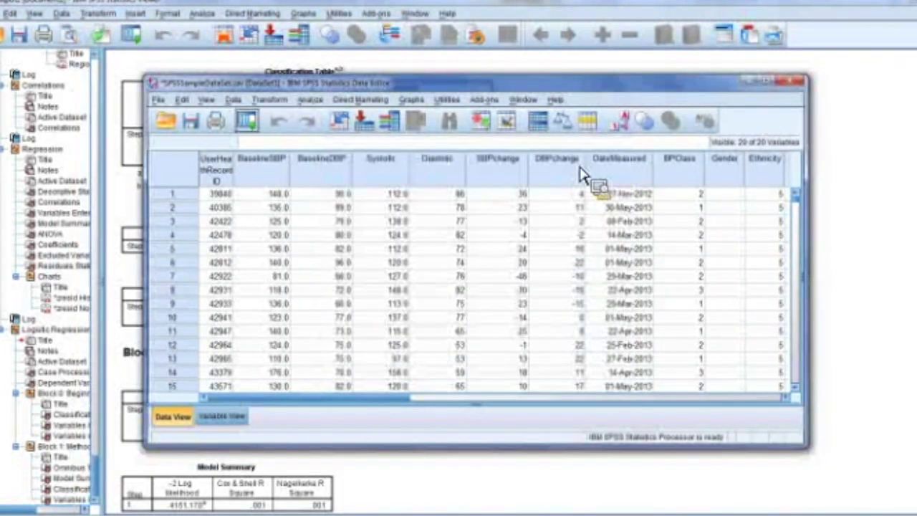
pyautogui.click(434, 493)
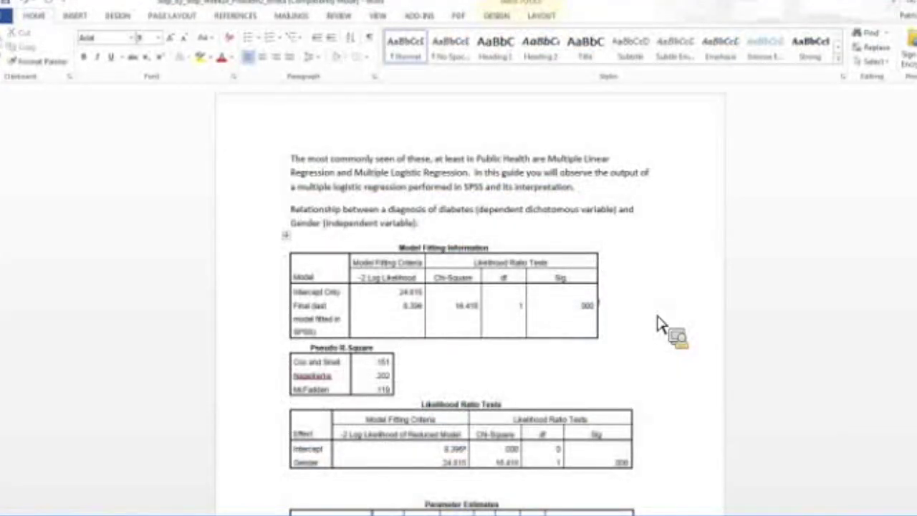
# Scroll the Word example to the Gender Parameter Estimates table and its odds ratio 5.4 interpretation.
pyautogui.moveTo(444, 226); pyautogui.dragTo(407, 355)
pyautogui.moveTo(408, 362); pyautogui.dragTo(826, 391)
pyautogui.scroll(-5, 468, 299)
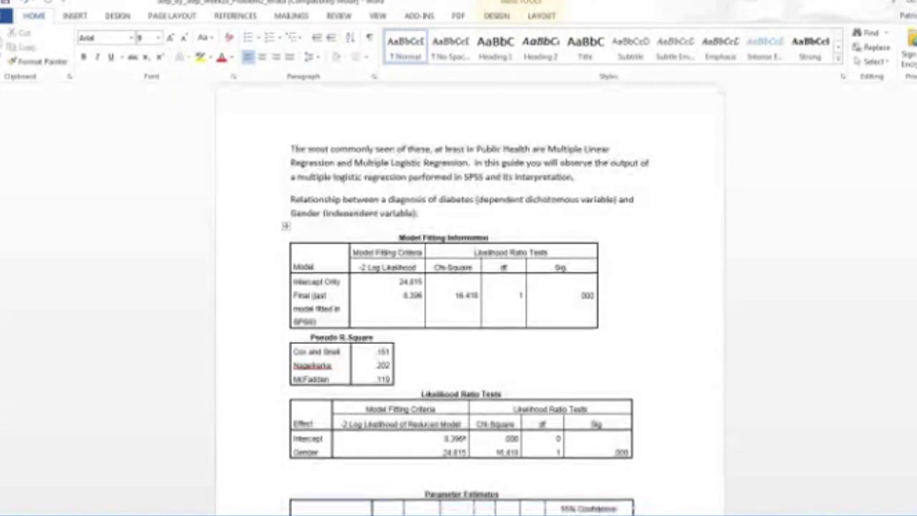
pyautogui.scroll(-2, 467, 299)
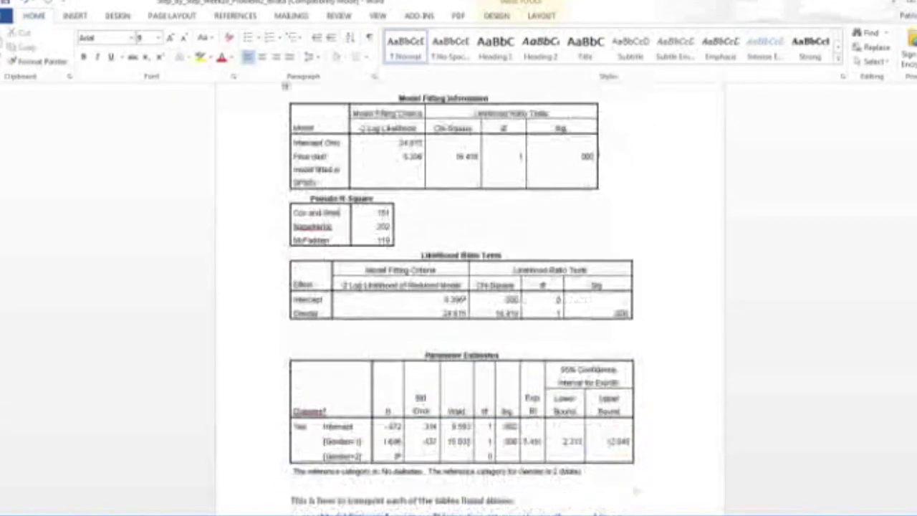
pyautogui.scroll(-1, 468, 299)
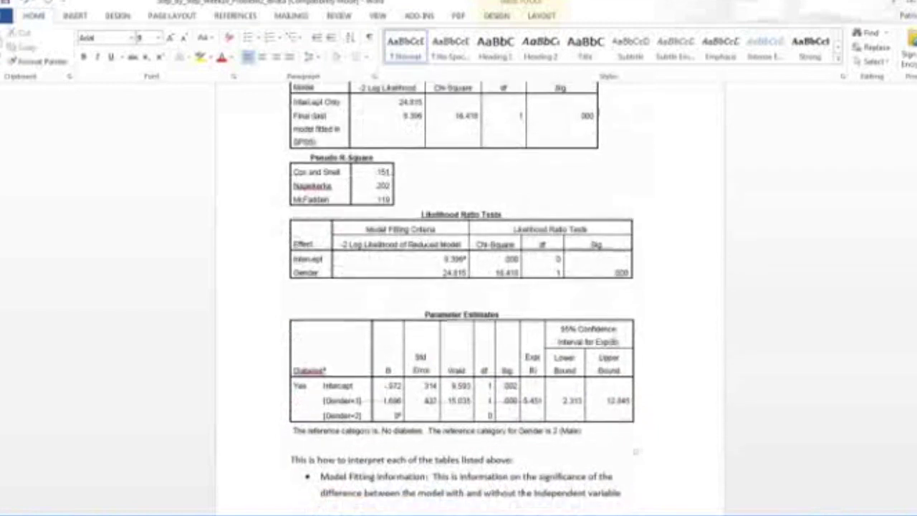
pyautogui.moveTo(916, 505); pyautogui.dragTo(423, 309)
pyautogui.scroll(-5, 756, 436)
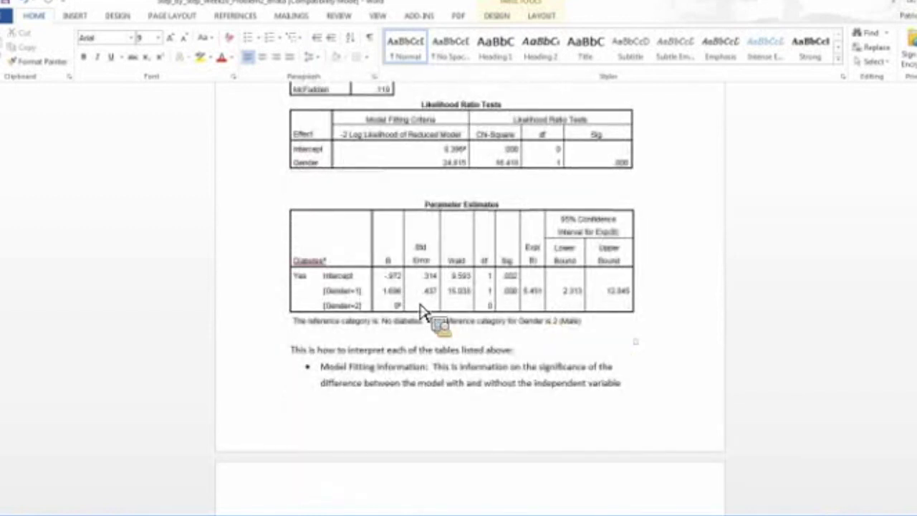
pyautogui.moveTo(422, 310); pyautogui.dragTo(533, 301)
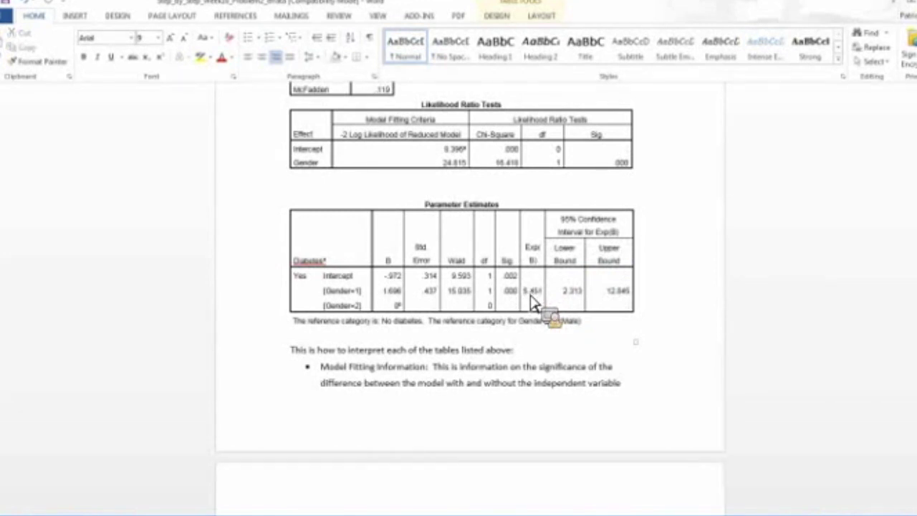
pyautogui.moveTo(532, 301); pyautogui.dragTo(900, 414)
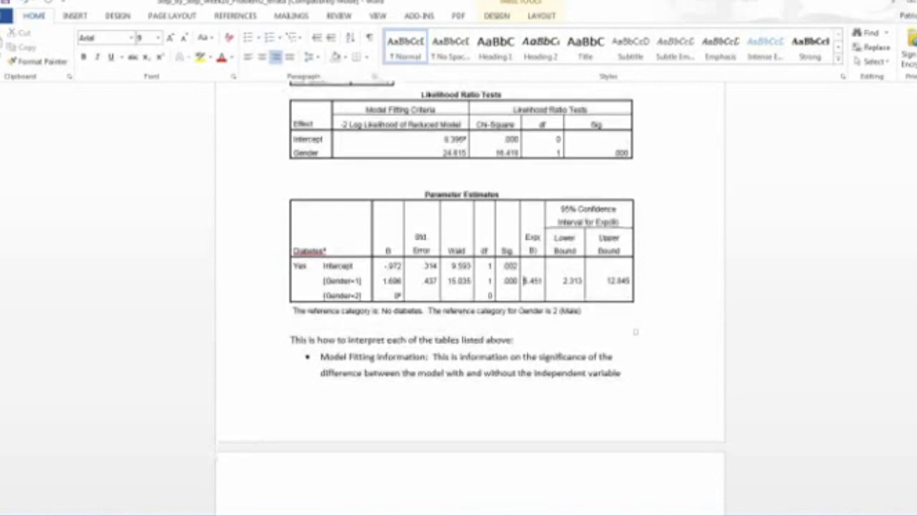
pyautogui.scroll(-10, 470, 287)
pyautogui.scroll(-2, 470, 301)
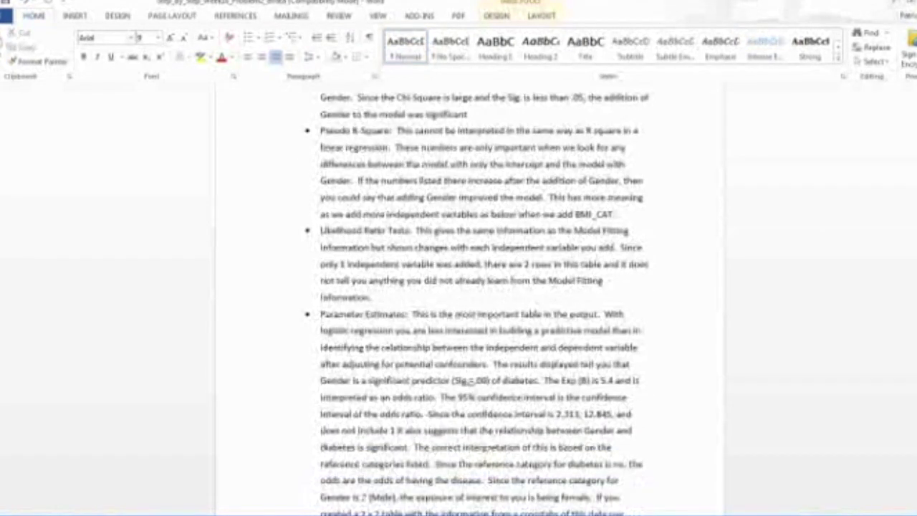
pyautogui.scroll(-11, 470, 287)
pyautogui.scroll(-5, 471, 297)
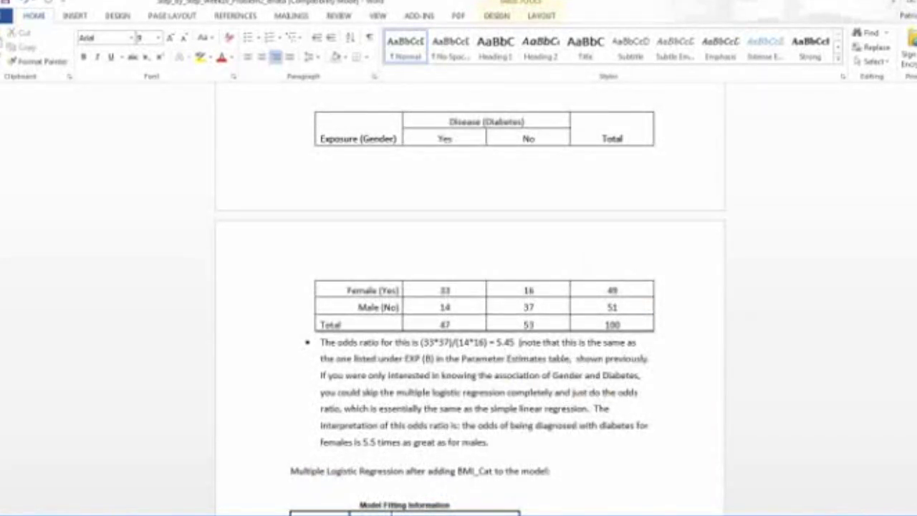
pyautogui.scroll(-4, 470, 296)
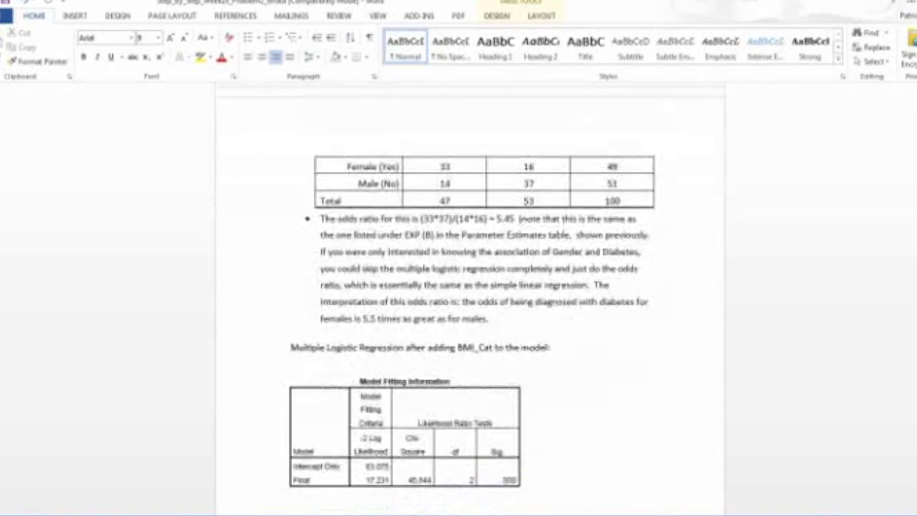
pyautogui.scroll(-7, 470, 287)
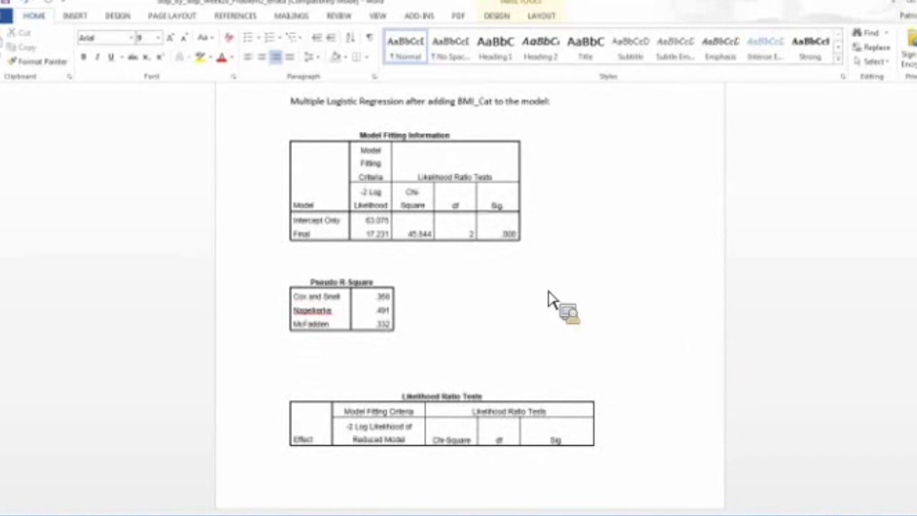
pyautogui.scroll(-1, 470, 301)
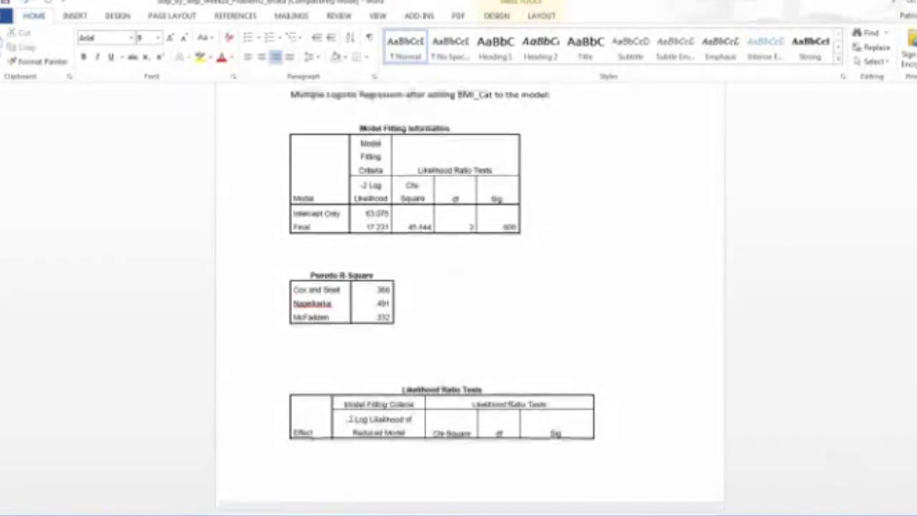
pyautogui.scroll(-10, 470, 301)
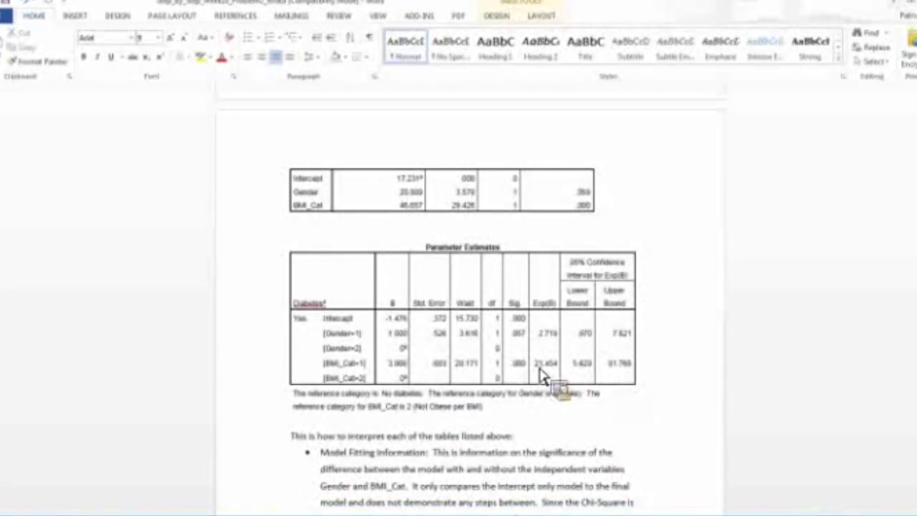
pyautogui.moveTo(541, 369); pyautogui.dragTo(564, 377)
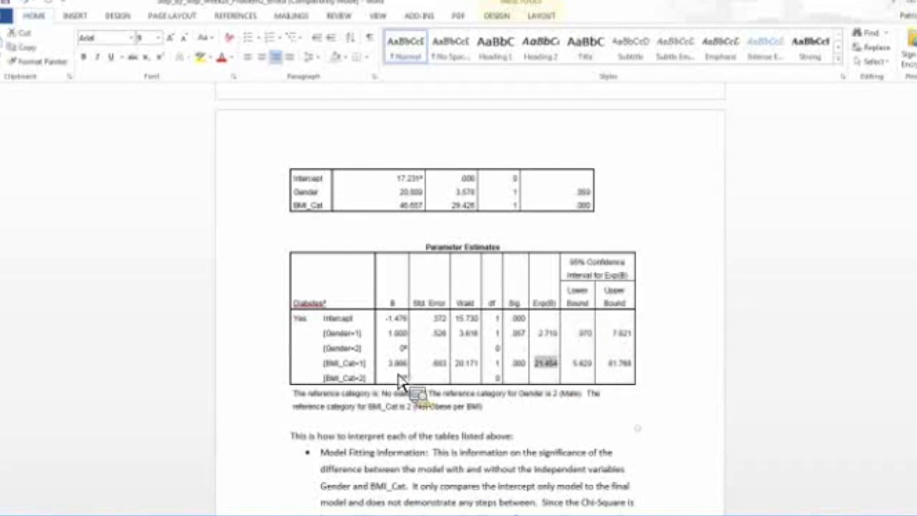
pyautogui.moveTo(401, 380); pyautogui.dragTo(843, 278)
pyautogui.scroll(4, 854, 279)
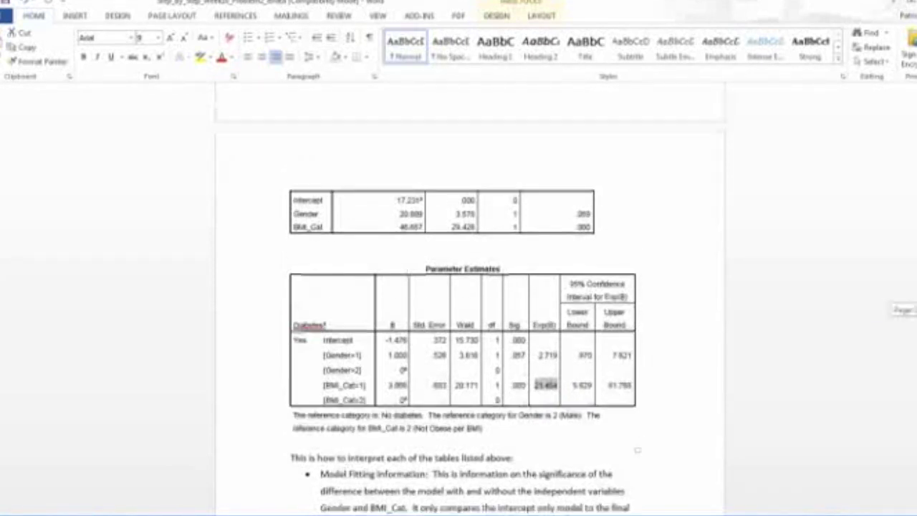
pyautogui.scroll(1, 854, 279)
pyautogui.scroll(8, 855, 279)
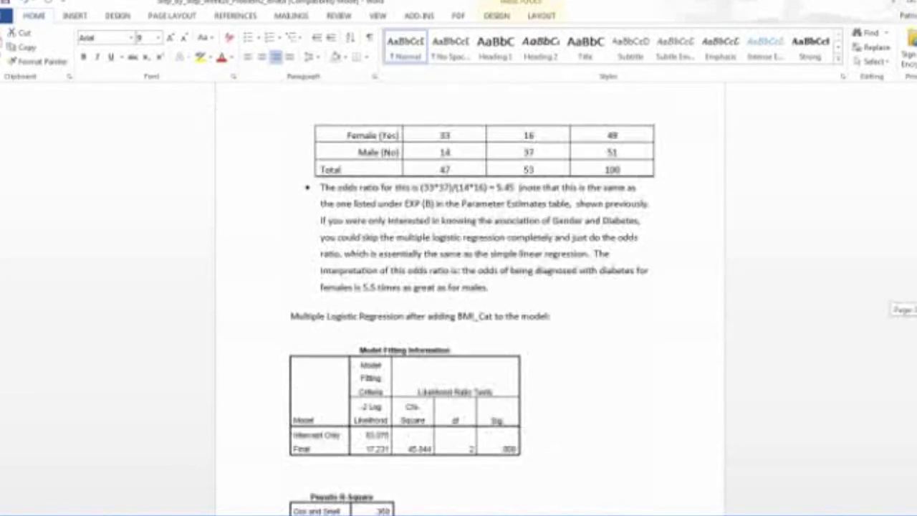
pyautogui.scroll(-8, 854, 279)
pyautogui.scroll(-5, 854, 279)
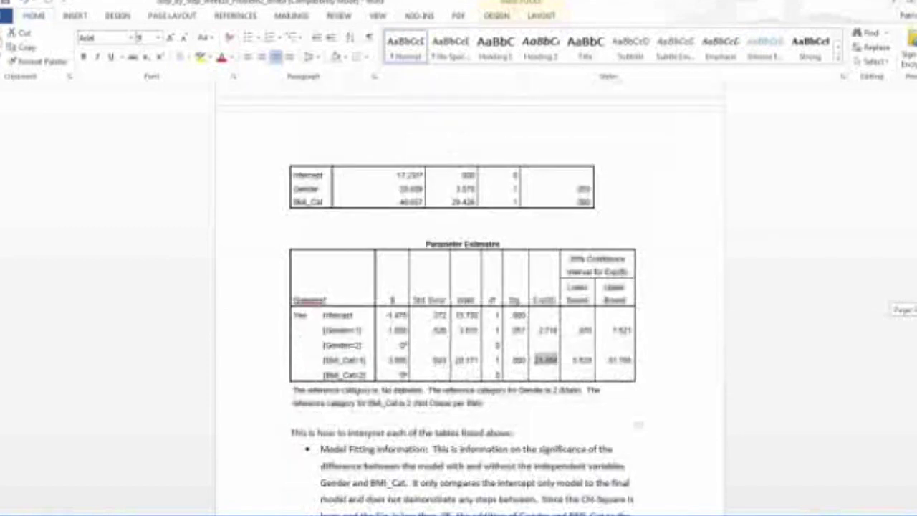
pyautogui.scroll(-2, 854, 279)
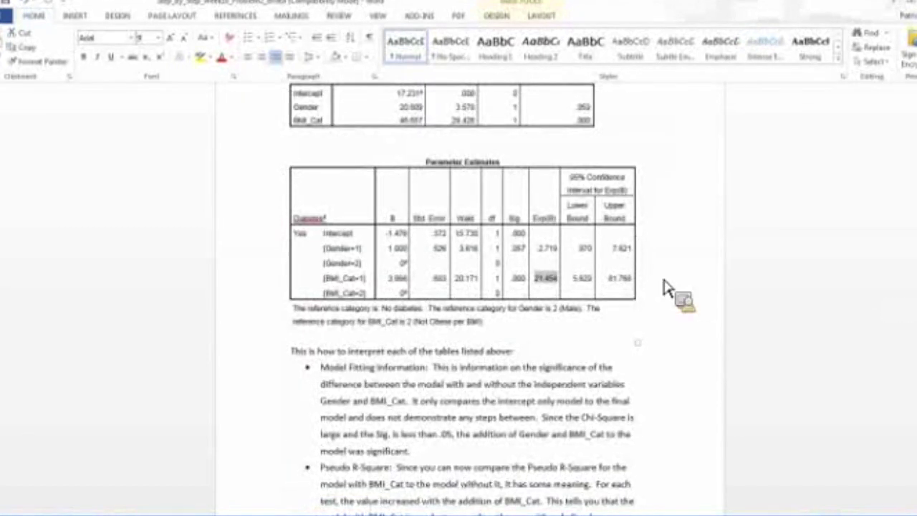
pyautogui.moveTo(545, 278); pyautogui.dragTo(562, 262)
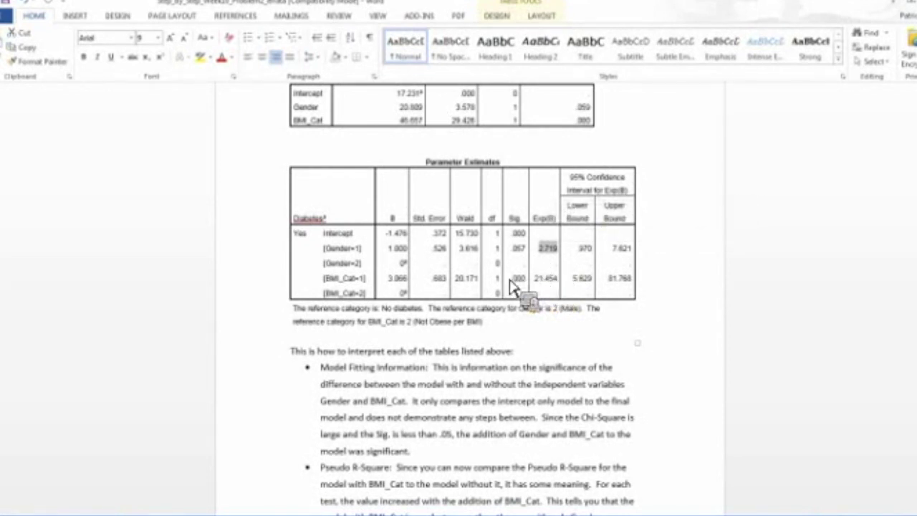
pyautogui.moveTo(515, 286); pyautogui.dragTo(540, 263)
pyautogui.moveTo(543, 263); pyautogui.dragTo(849, 406)
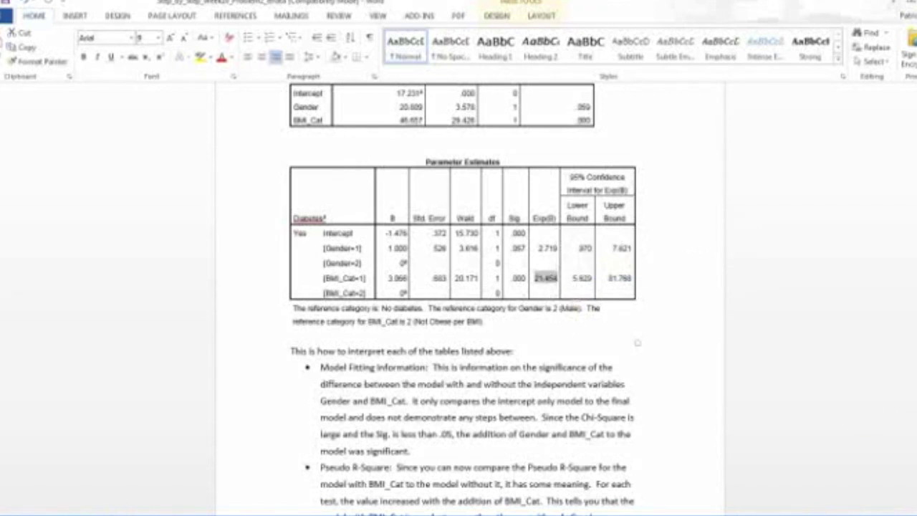
pyautogui.scroll(-1, 465, 297)
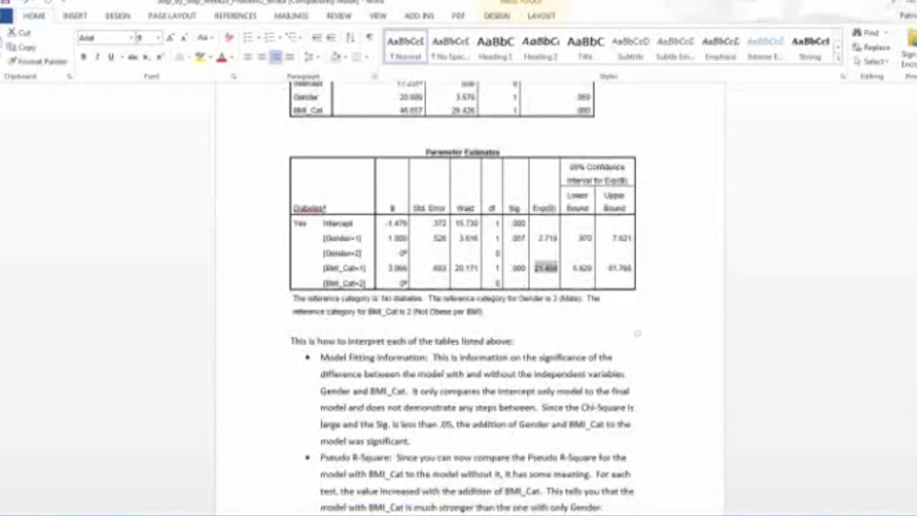
pyautogui.scroll(-1, 465, 297)
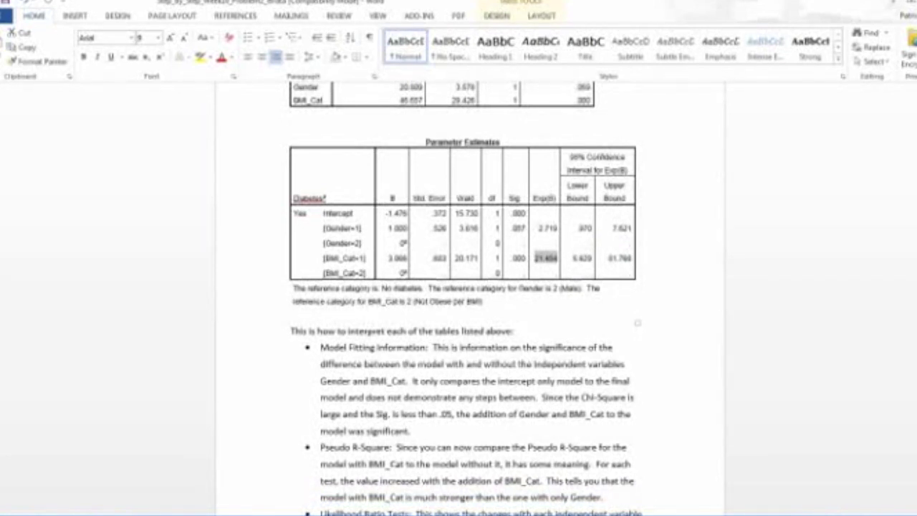
# Switch to the SPSS data window and start a Factor analysis from Analyze > Dimension Reduction.
pyautogui.moveTo(309, 502)
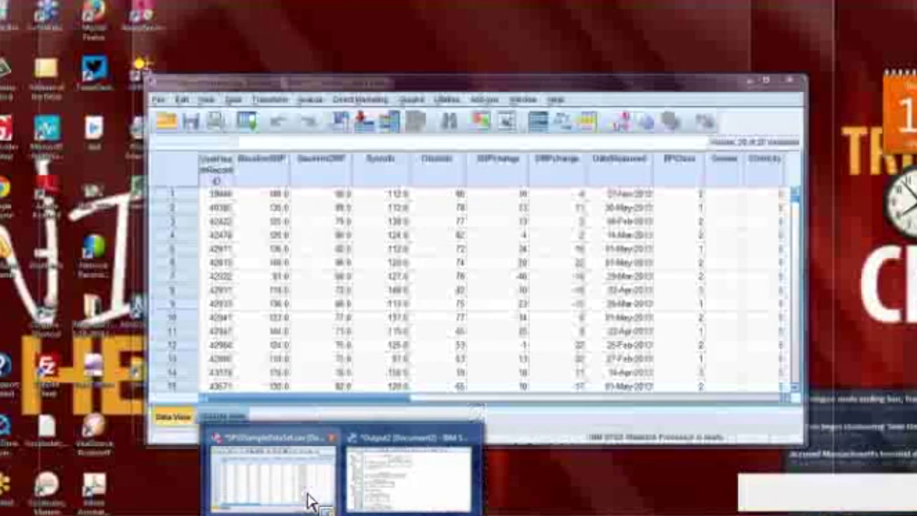
pyautogui.click(300, 486)
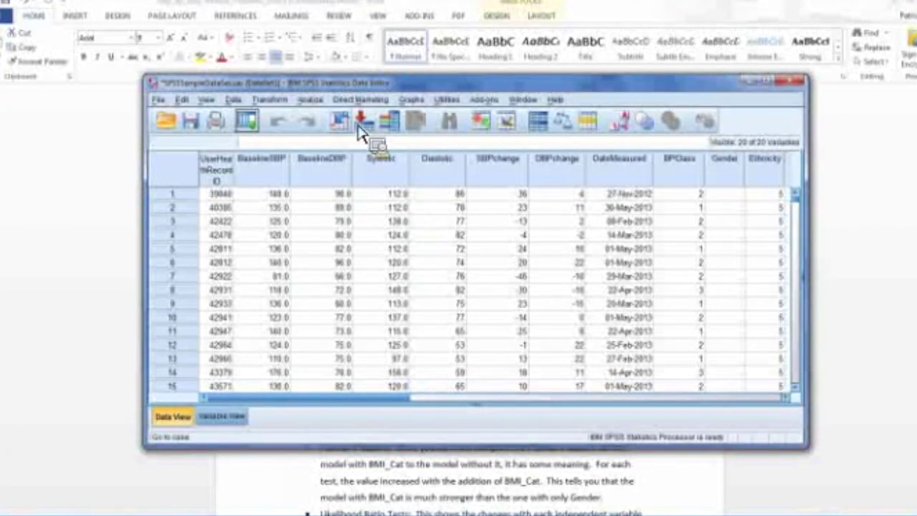
pyautogui.click(311, 100)
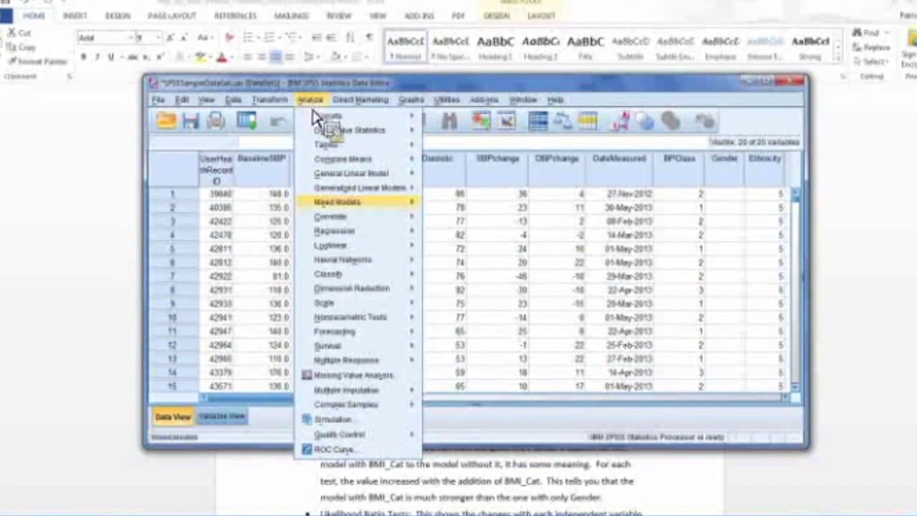
pyautogui.moveTo(344, 294)
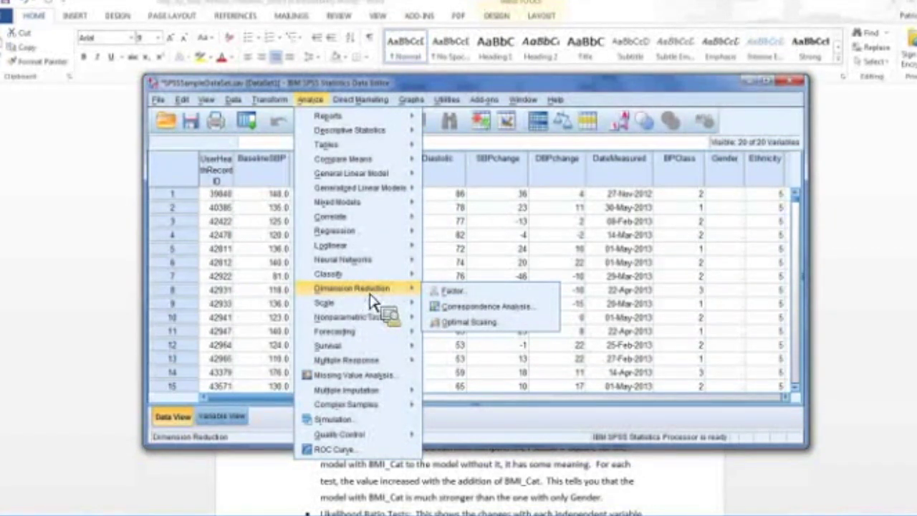
pyautogui.click(436, 293)
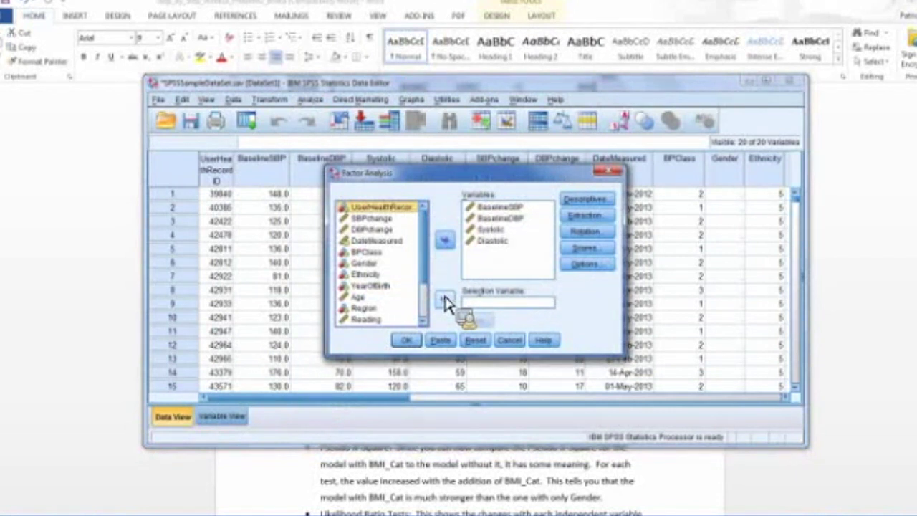
pyautogui.moveTo(446, 303); pyautogui.dragTo(505, 274)
pyautogui.click(585, 200)
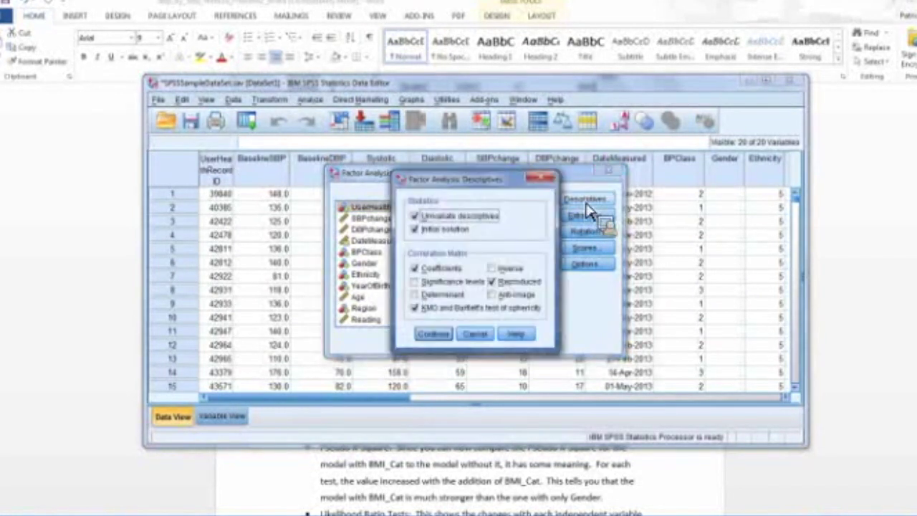
pyautogui.click(444, 335)
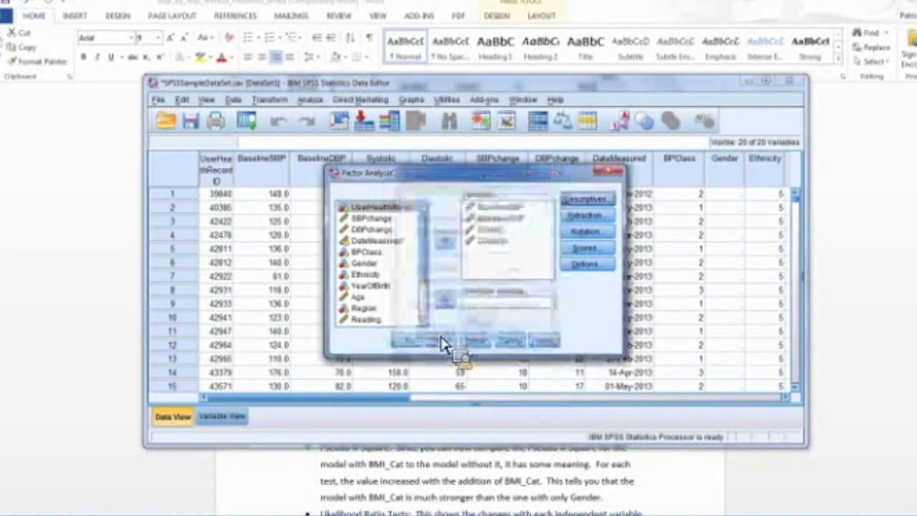
pyautogui.click(587, 216)
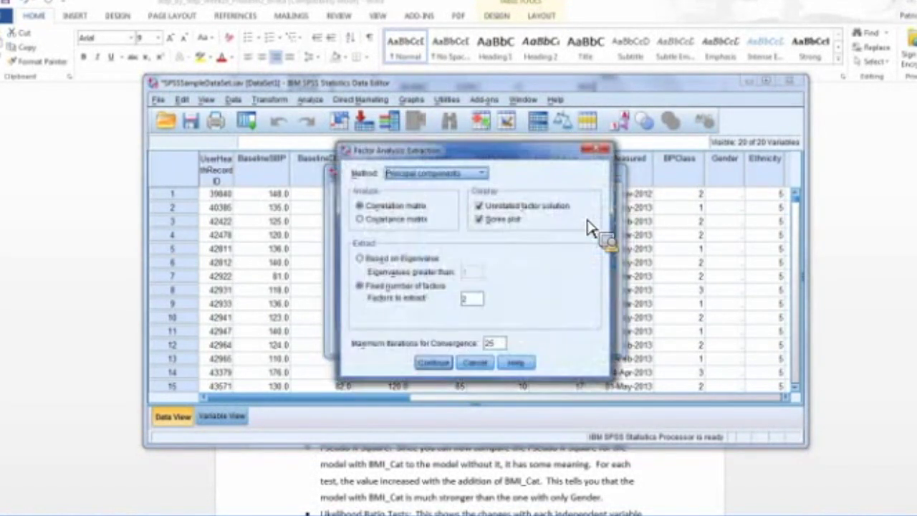
pyautogui.click(487, 175)
pyautogui.click(487, 177)
pyautogui.click(484, 175)
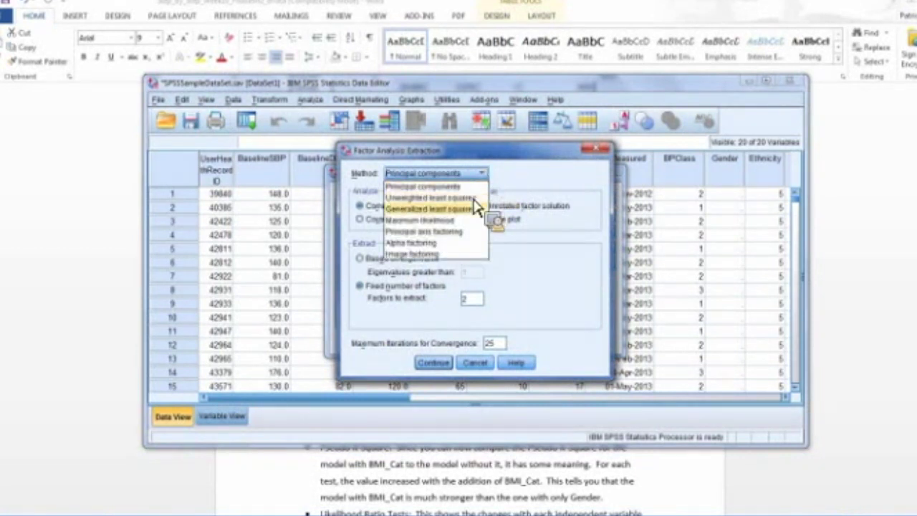
pyautogui.click(471, 221)
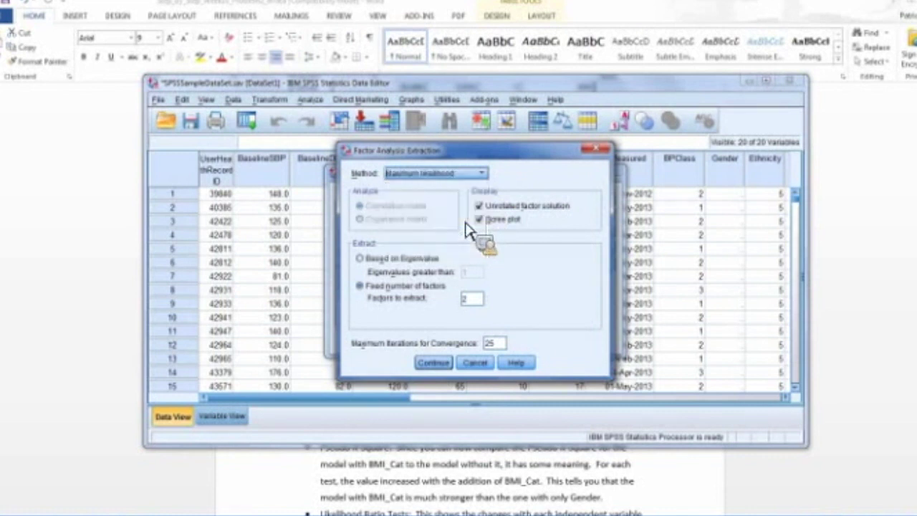
pyautogui.click(473, 174)
pyautogui.click(469, 184)
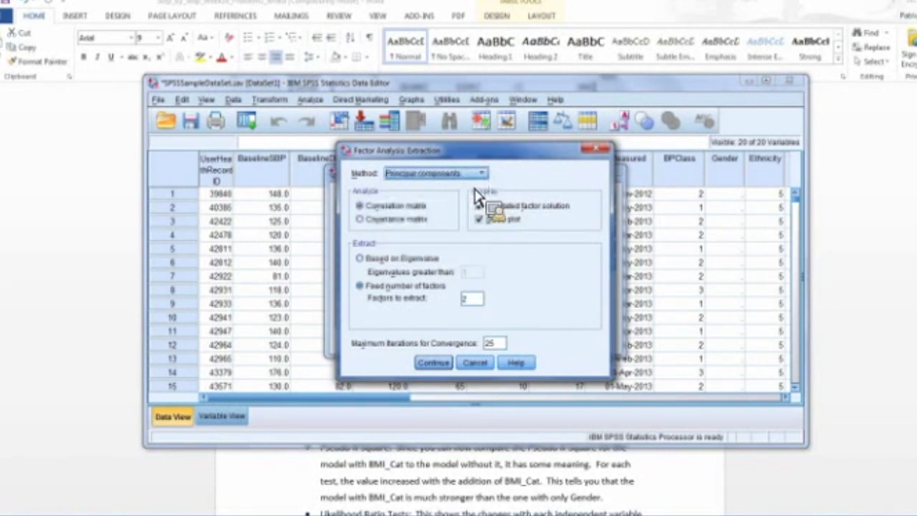
pyautogui.click(434, 363)
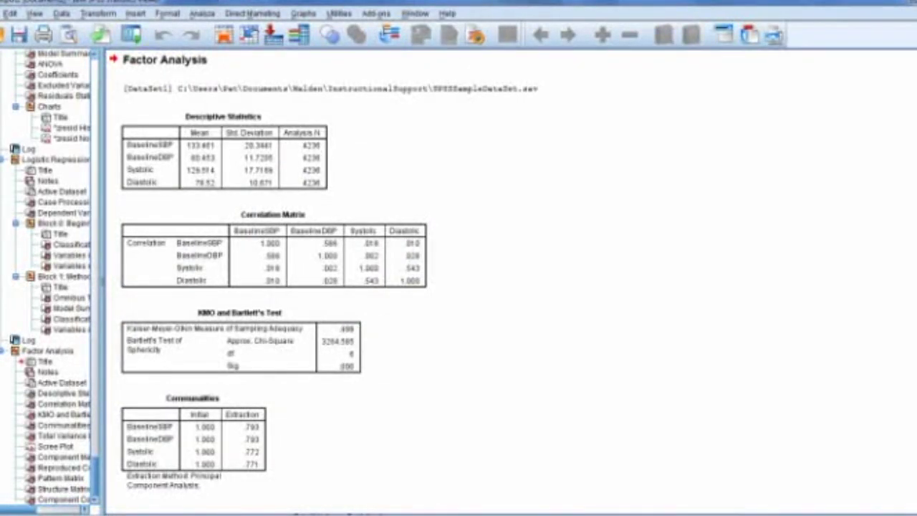
# Review the Correlation Matrix, Communalities and Total Variance Explained tables (two components, 78.216% variance).
pyautogui.scroll(-1, 336, 285)
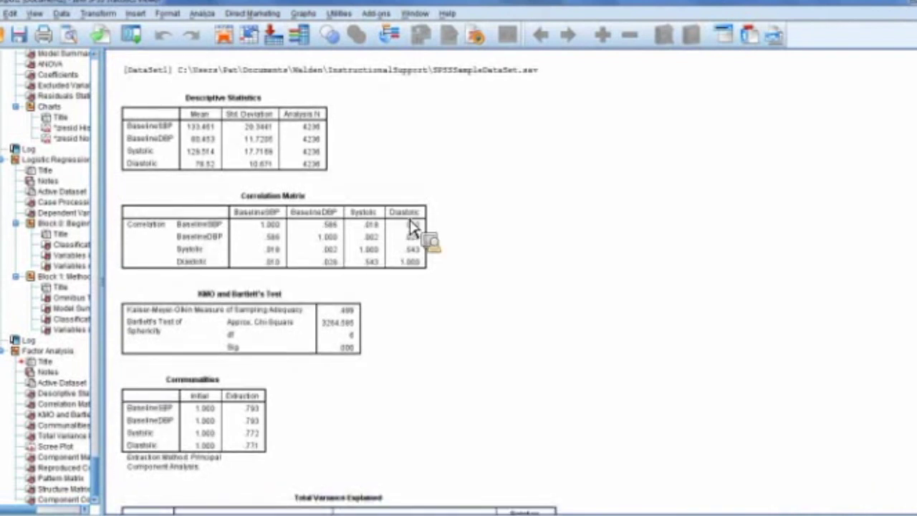
pyautogui.moveTo(299, 228); pyautogui.dragTo(442, 386)
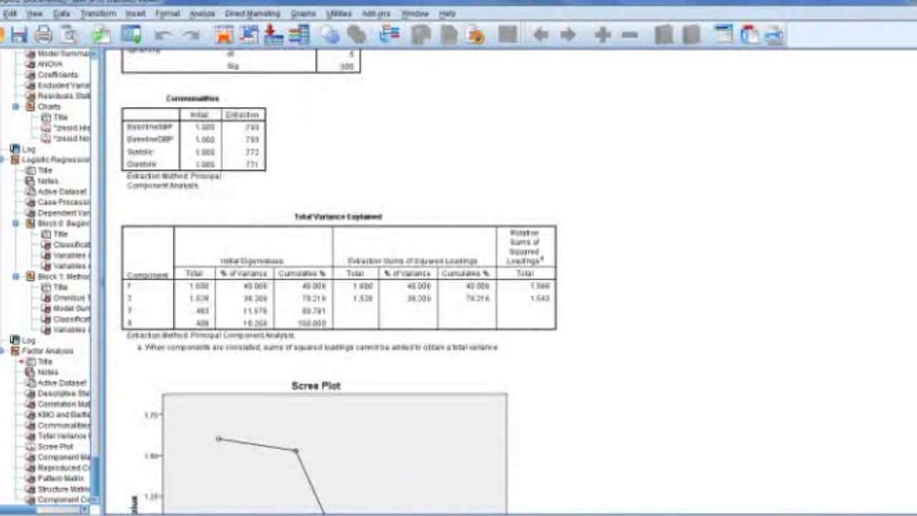
pyautogui.moveTo(580, 512); pyautogui.dragTo(286, 199)
pyautogui.moveTo(287, 198); pyautogui.dragTo(309, 271)
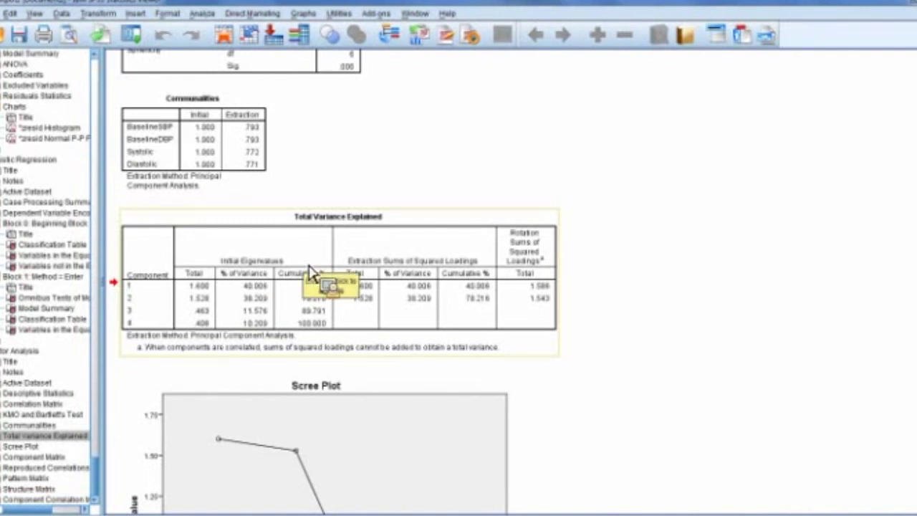
pyautogui.moveTo(309, 271); pyautogui.dragTo(207, 289)
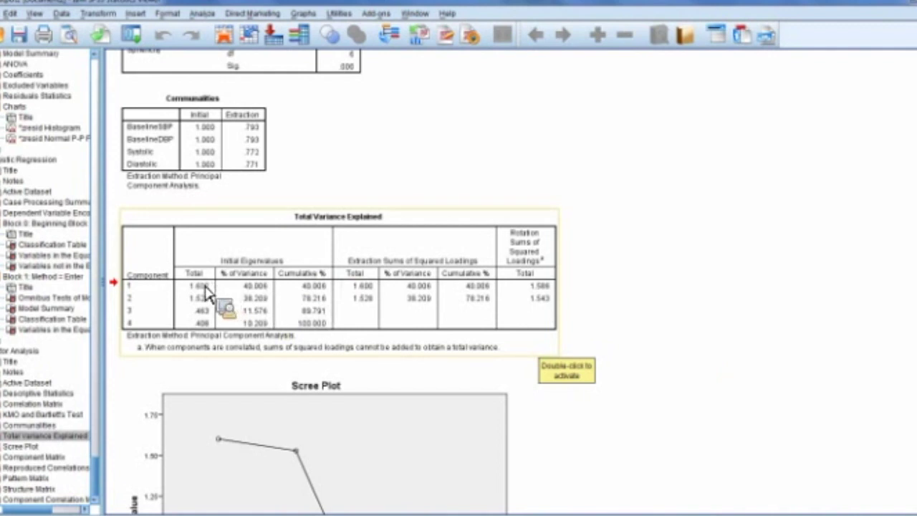
pyautogui.moveTo(206, 289); pyautogui.dragTo(515, 335)
pyautogui.scroll(-3, 334, 281)
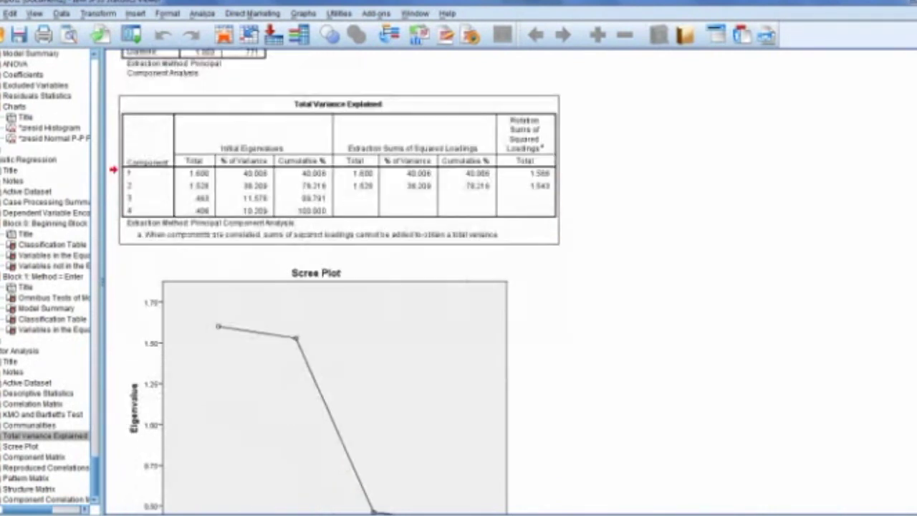
pyautogui.scroll(-2, 334, 281)
pyautogui.moveTo(348, 205); pyautogui.dragTo(151, 161)
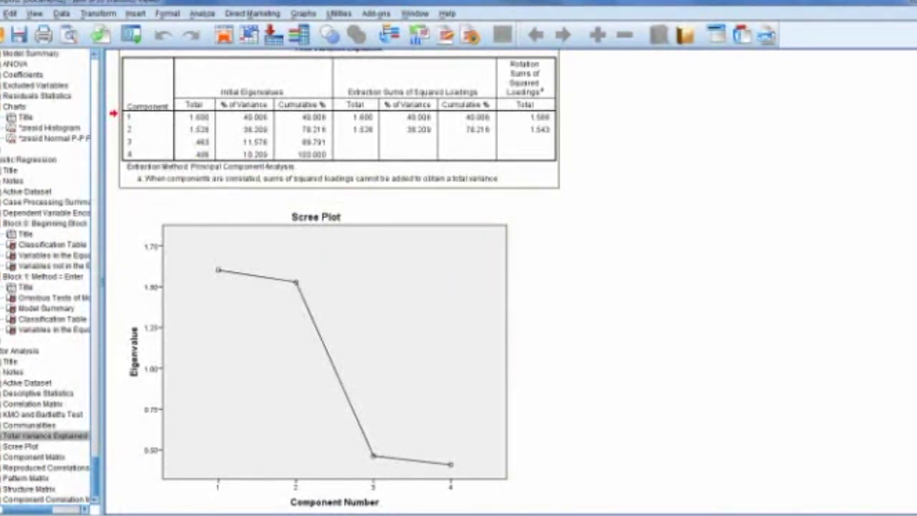
pyautogui.scroll(-5, 334, 279)
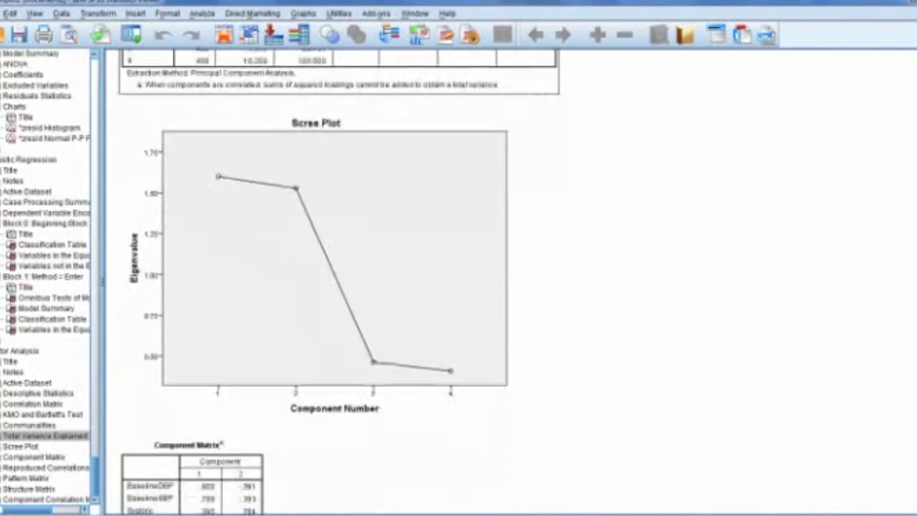
pyautogui.scroll(-15, 334, 279)
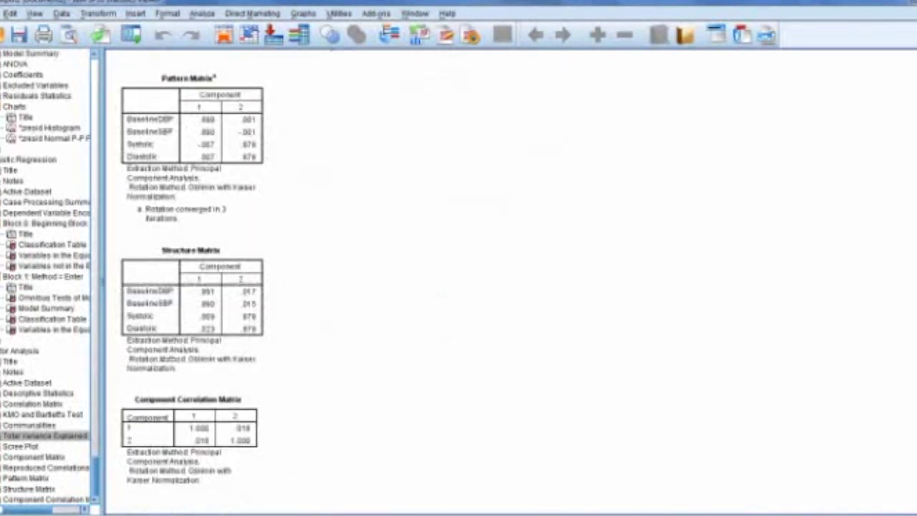